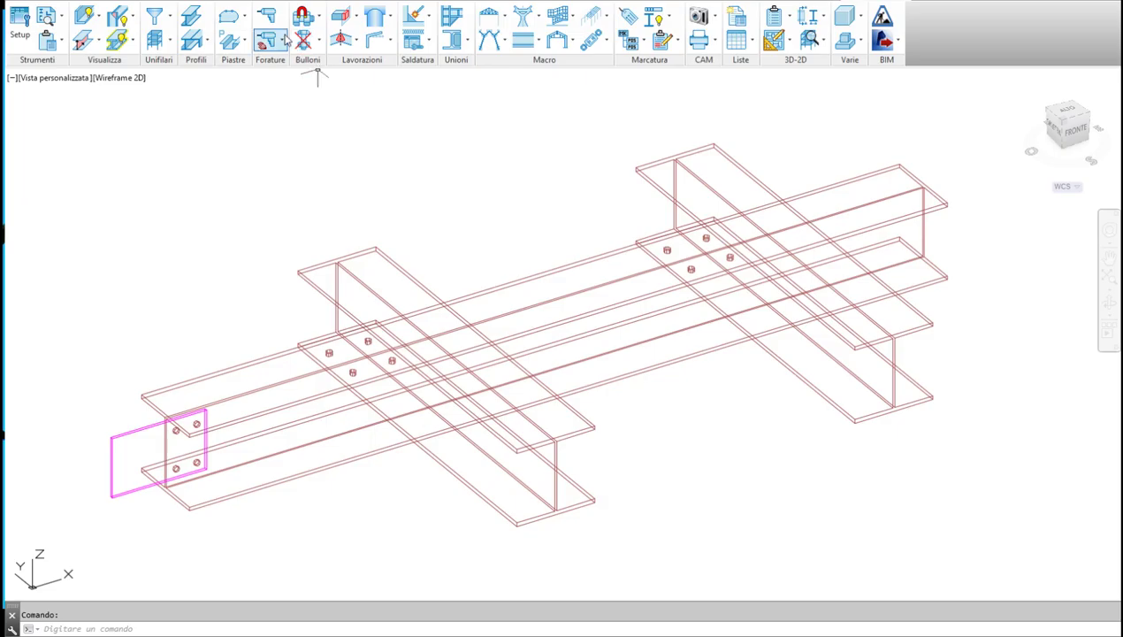
# Step: Open the Forature hole-operations list on the TecnoMETAL ribbon, pointing at Copia fori
pyautogui.click(286, 39)
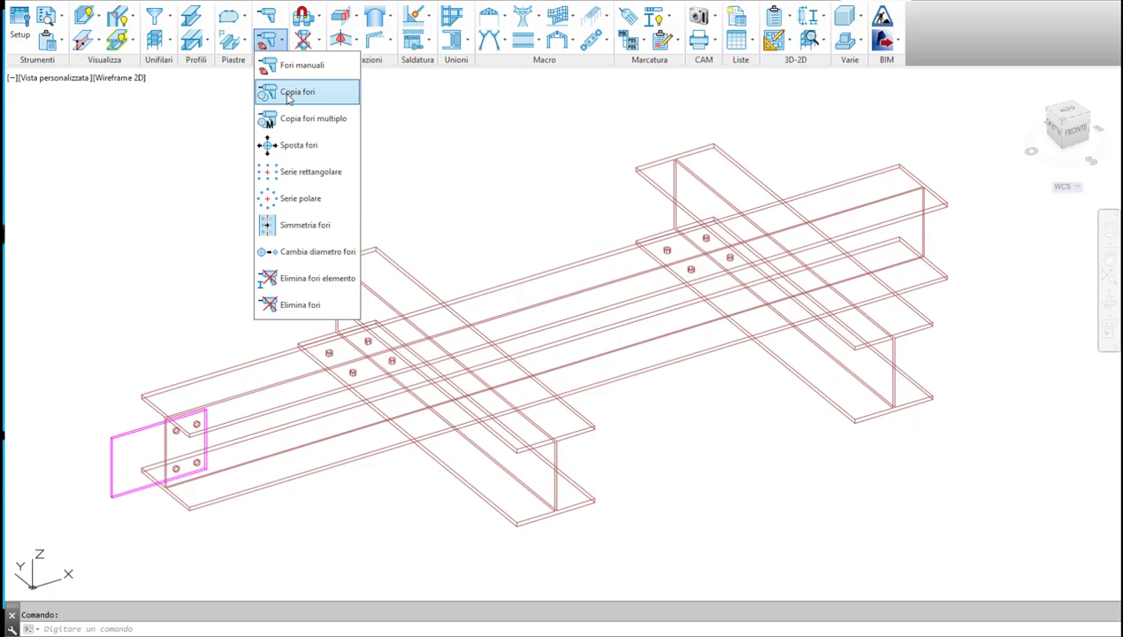
# Step: Use Copia fori to copy the main beam's holes onto both cross beams and the end plate
pyautogui.click(286, 92)
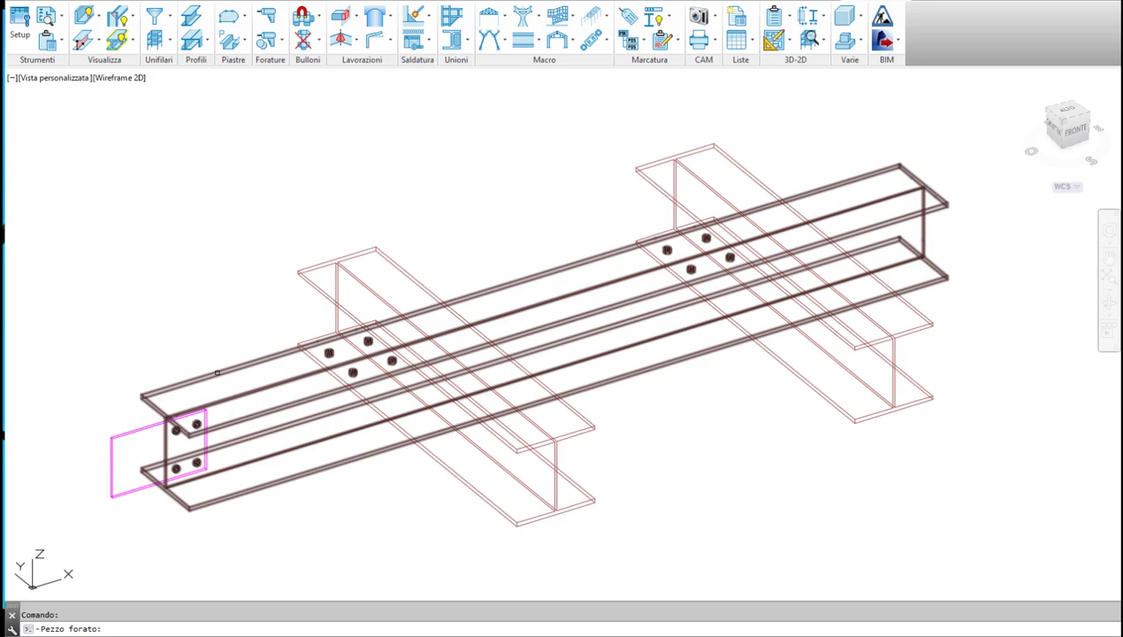
pyautogui.click(216, 372)
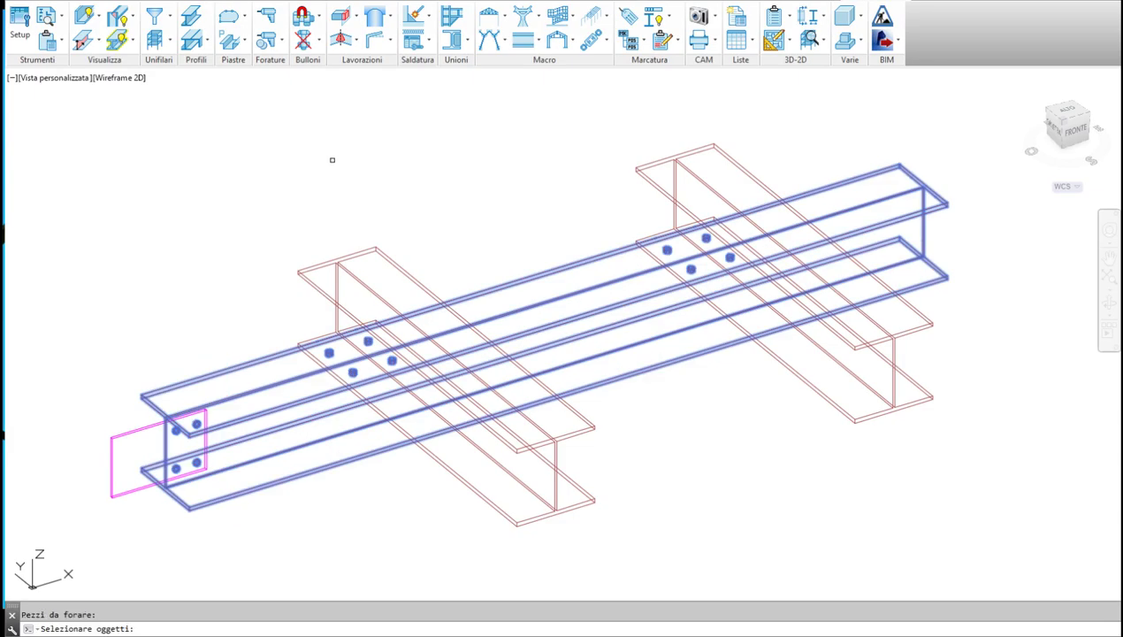
pyautogui.click(389, 262)
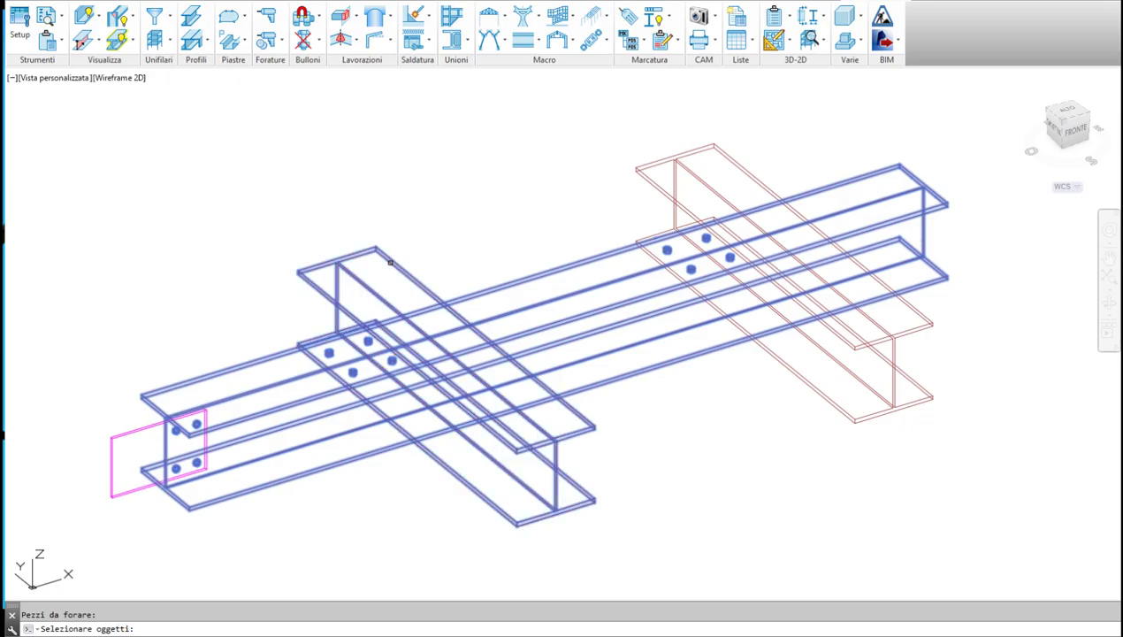
pyautogui.click(731, 160)
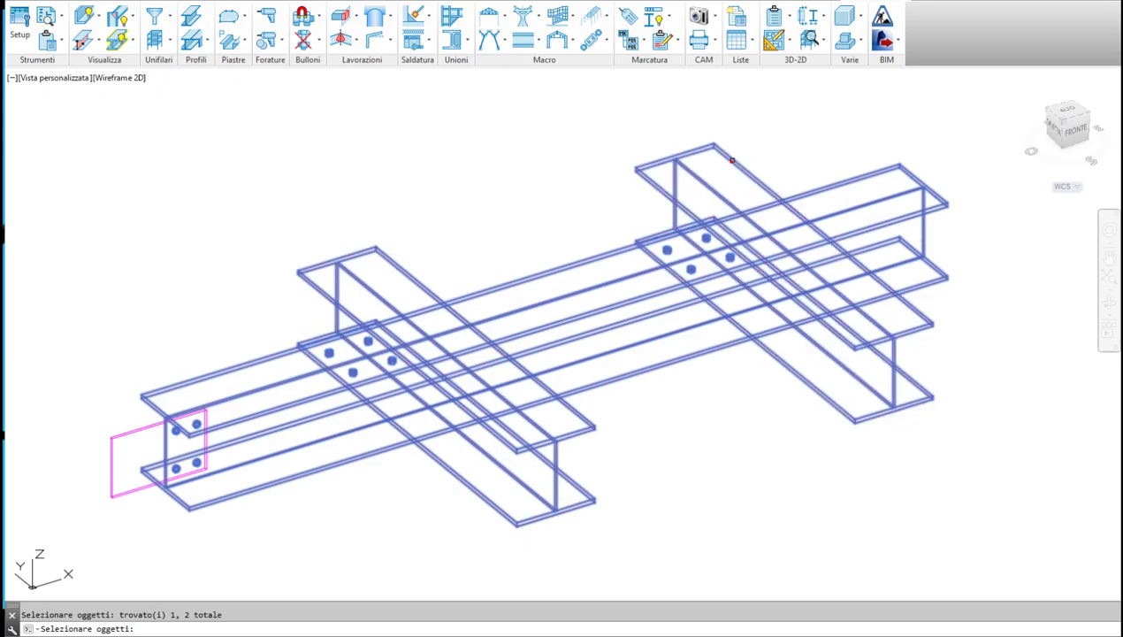
pyautogui.click(115, 436)
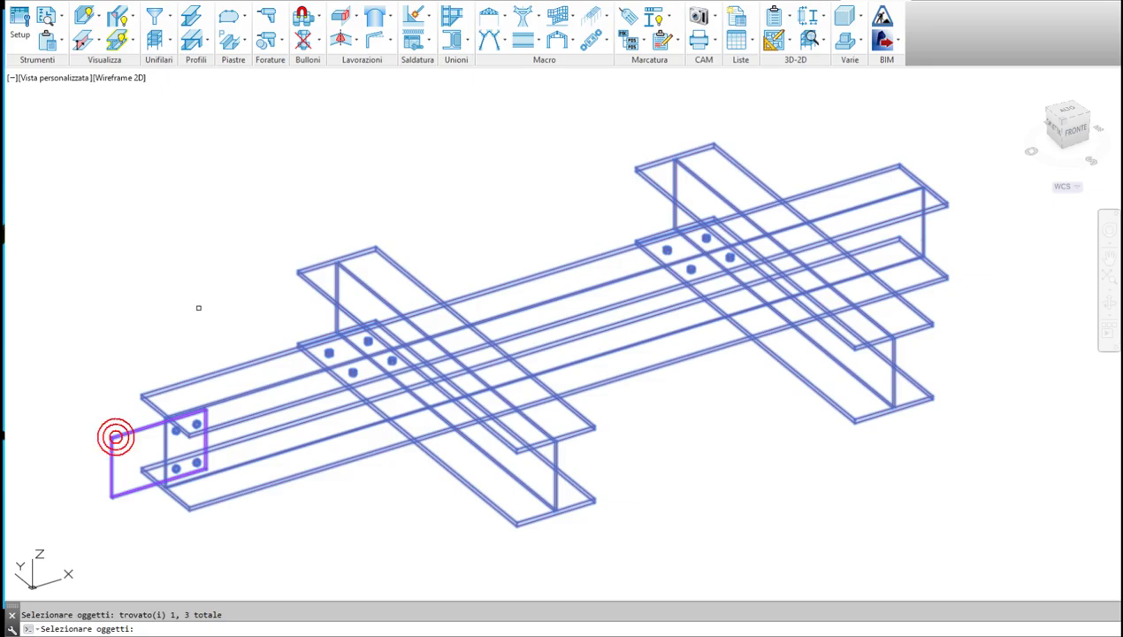
pyautogui.press('Return')
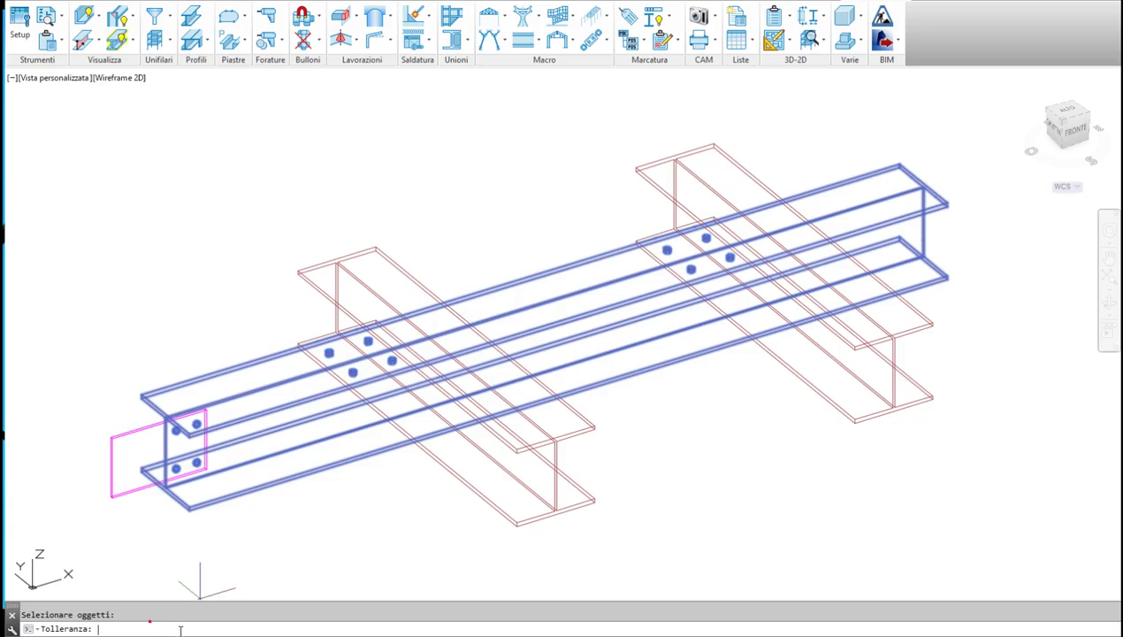
pyautogui.write('0')
pyautogui.press('Return')
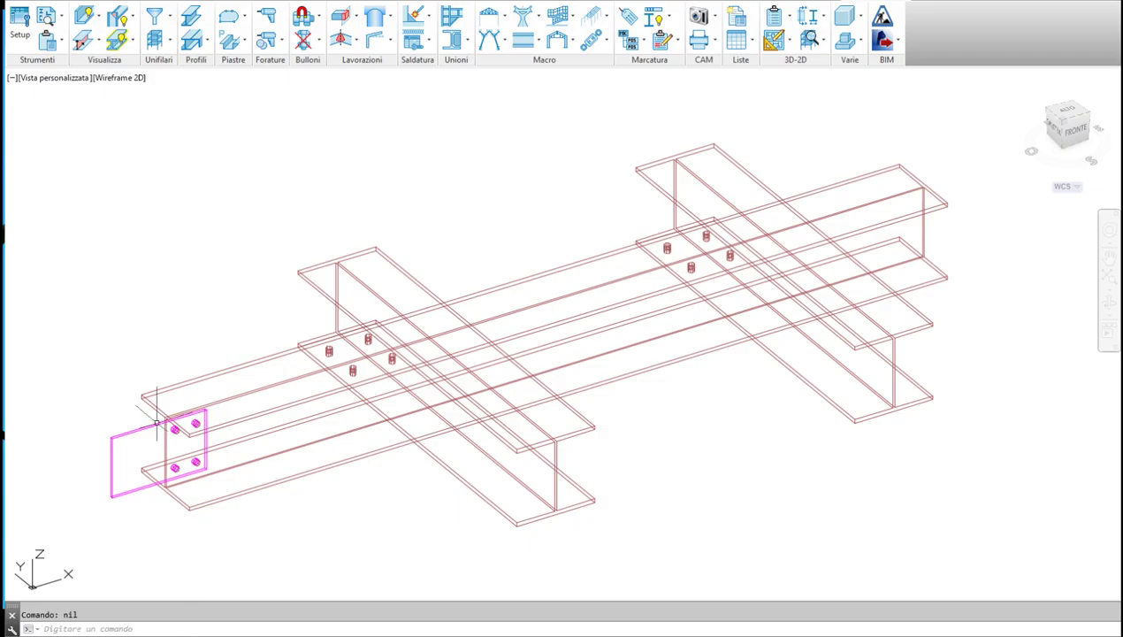
pyautogui.scroll(4, 163, 431)
pyautogui.scroll(2, 157, 345)
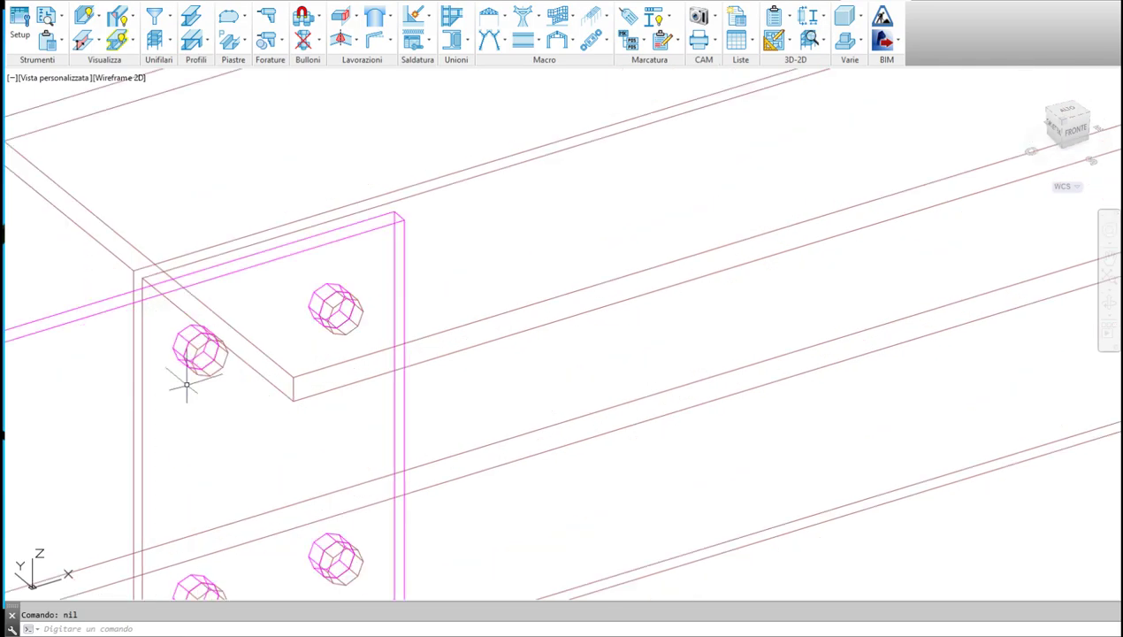
pyautogui.scroll(-8, 188, 375)
pyautogui.scroll(7, 351, 315)
pyautogui.scroll(-6, 352, 315)
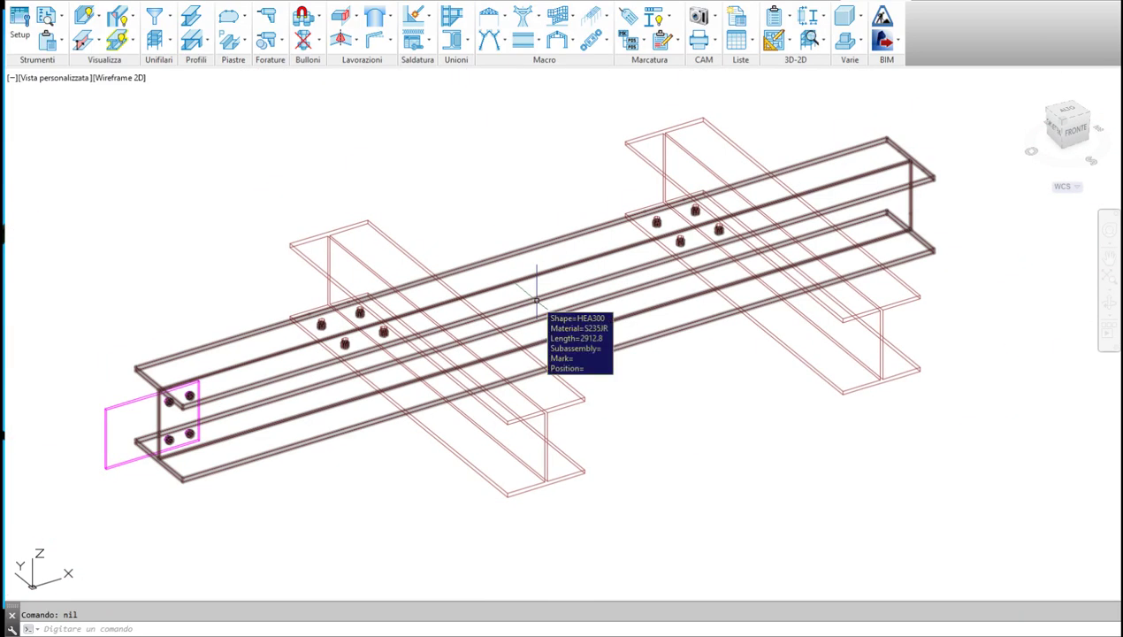
# Step: Start Copia fori multiplo with both end plates and both cross beams as hole sources
pyautogui.click(281, 43)
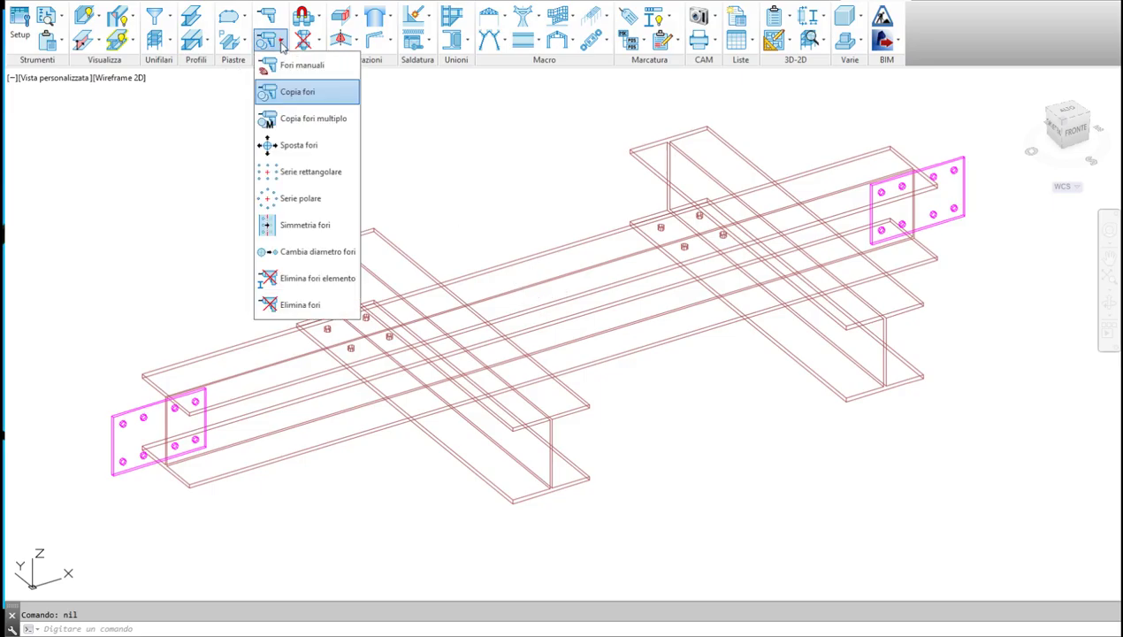
pyautogui.click(320, 118)
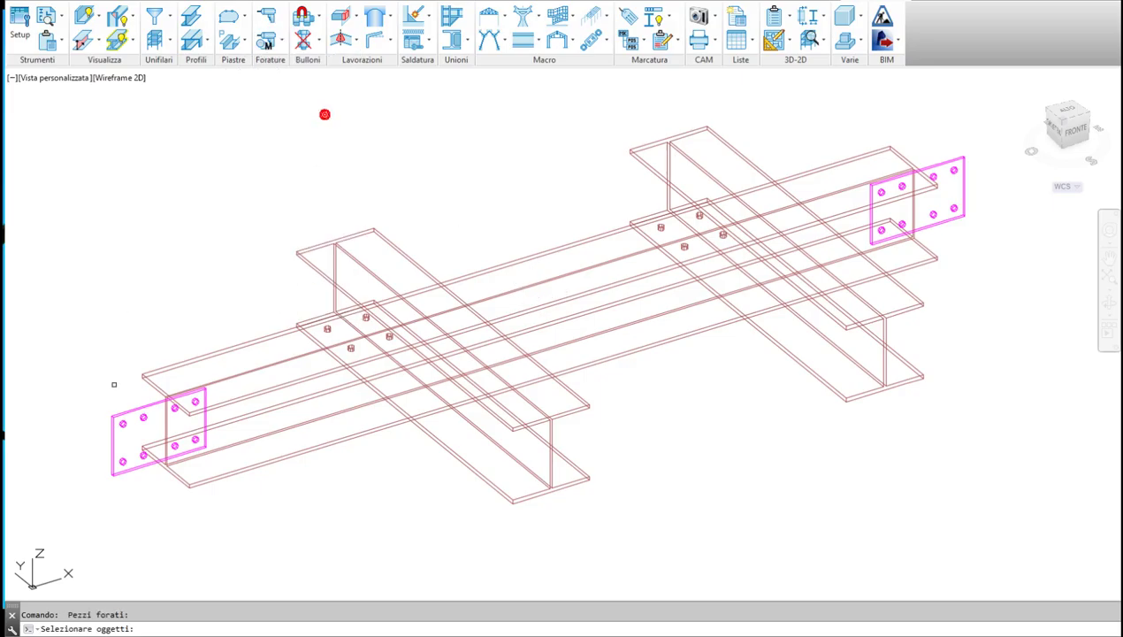
pyautogui.click(120, 410)
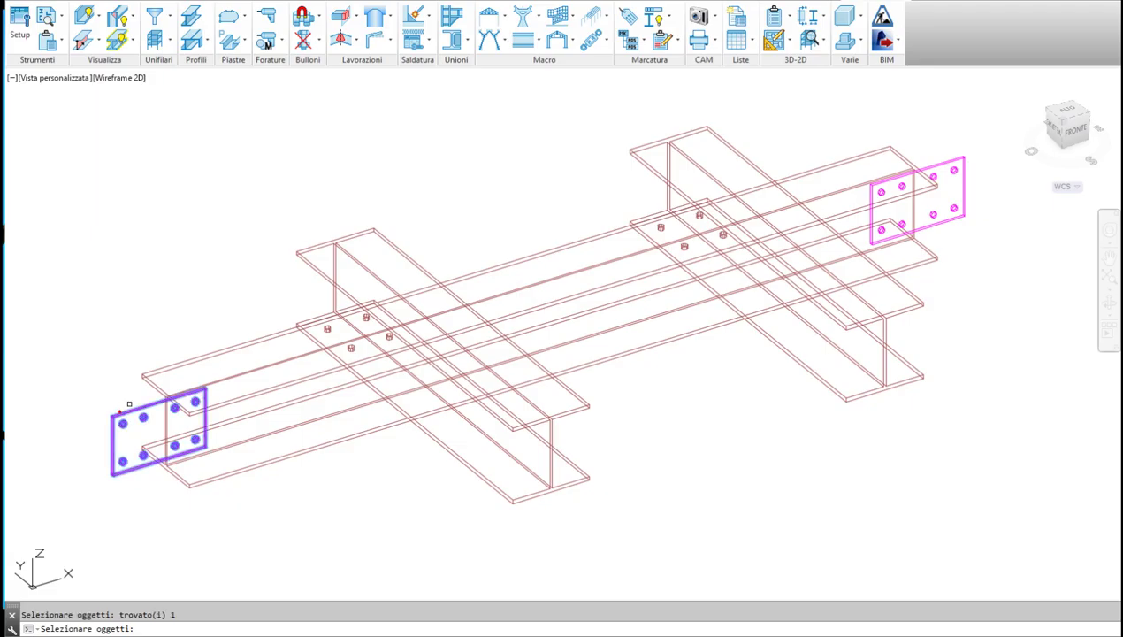
pyautogui.click(442, 448)
pyautogui.click(785, 352)
pyautogui.click(956, 159)
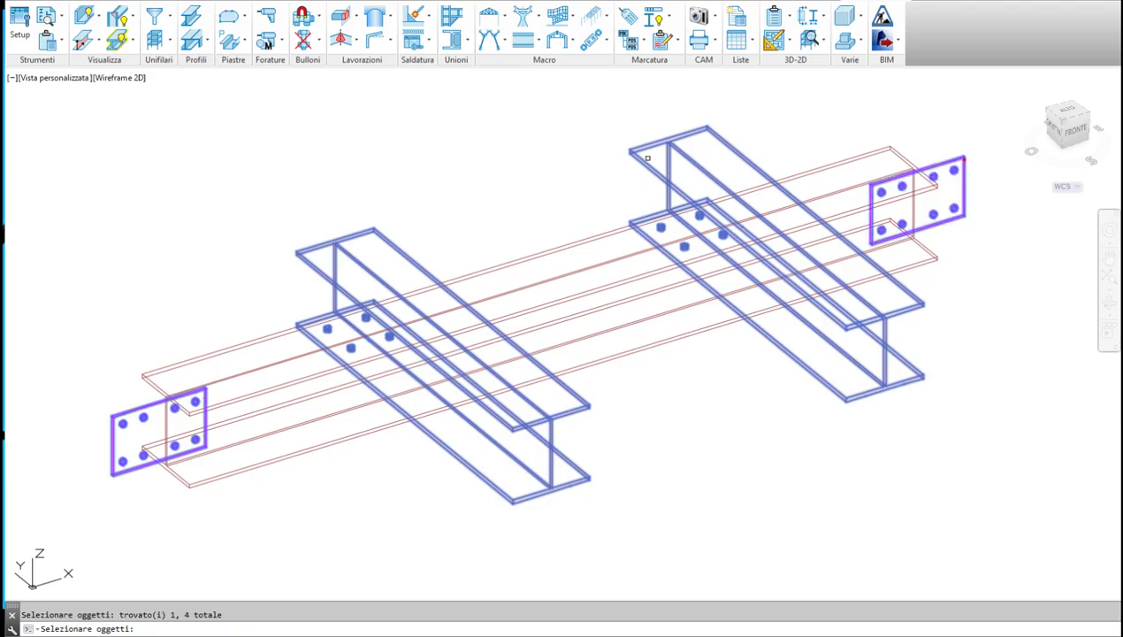
pyautogui.press('Return')
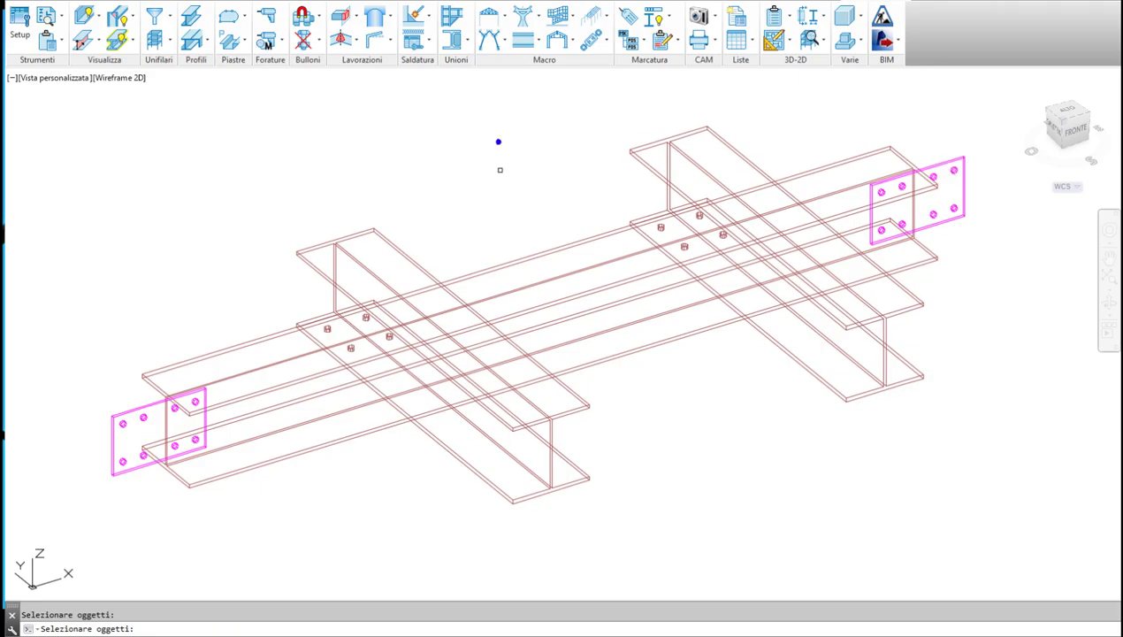
# Step: Drill the main beam with those holes at tolerance 0 and dismiss the completion message
pyautogui.click(512, 261)
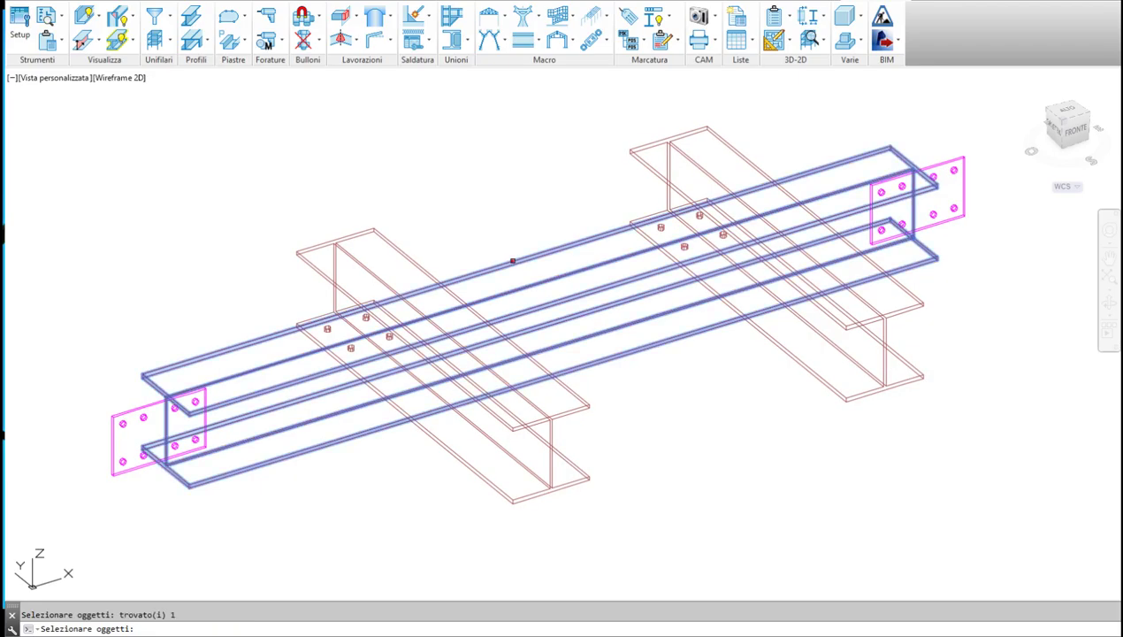
pyautogui.press('Return')
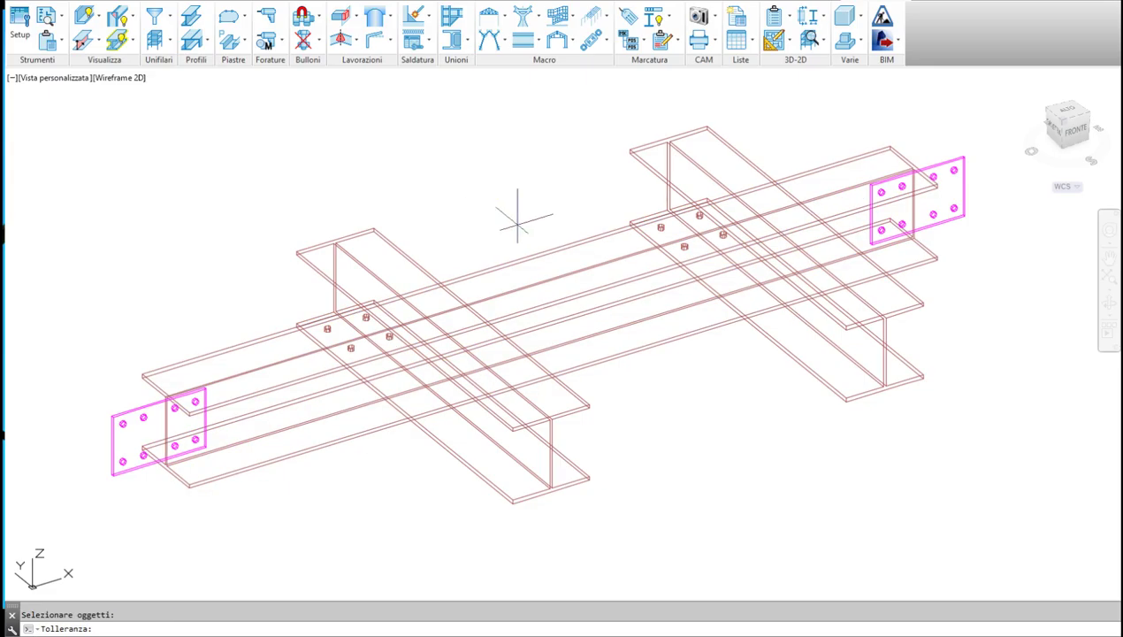
pyautogui.write('0')
pyautogui.press('Return')
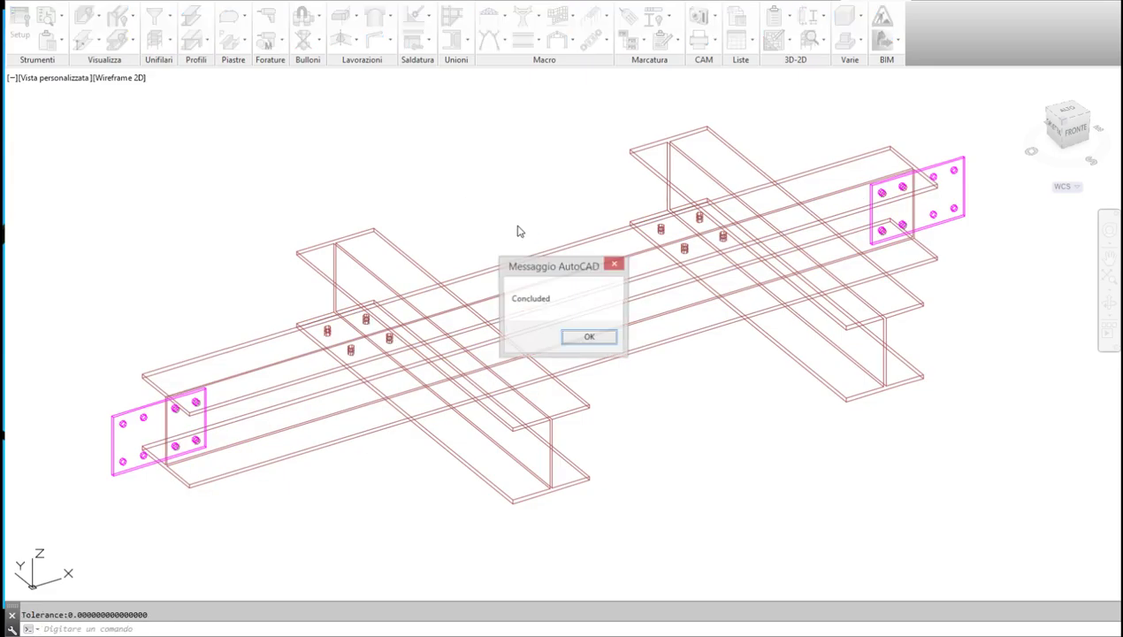
pyautogui.click(568, 341)
pyautogui.scroll(4, 123, 449)
pyautogui.scroll(2, 123, 450)
pyautogui.scroll(-2, 123, 449)
pyautogui.scroll(-4, 123, 449)
pyautogui.scroll(2, 137, 451)
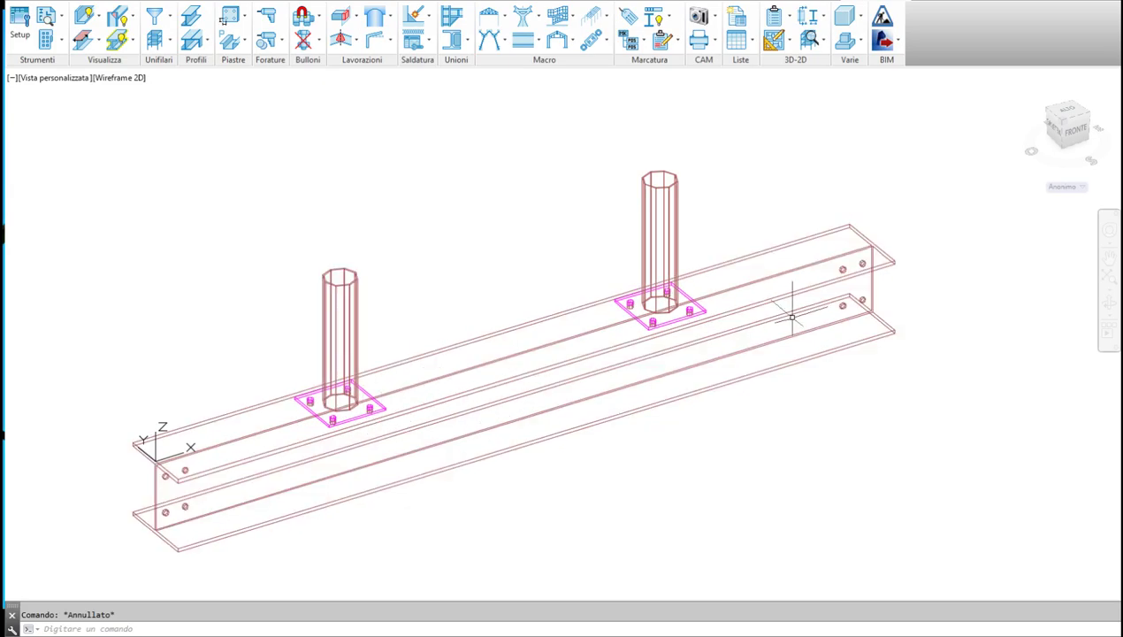
# Step: Stretch the left column's base plate 40 along the beam from its corner grip
pyautogui.scroll(3, 371, 424)
pyautogui.scroll(4, 343, 414)
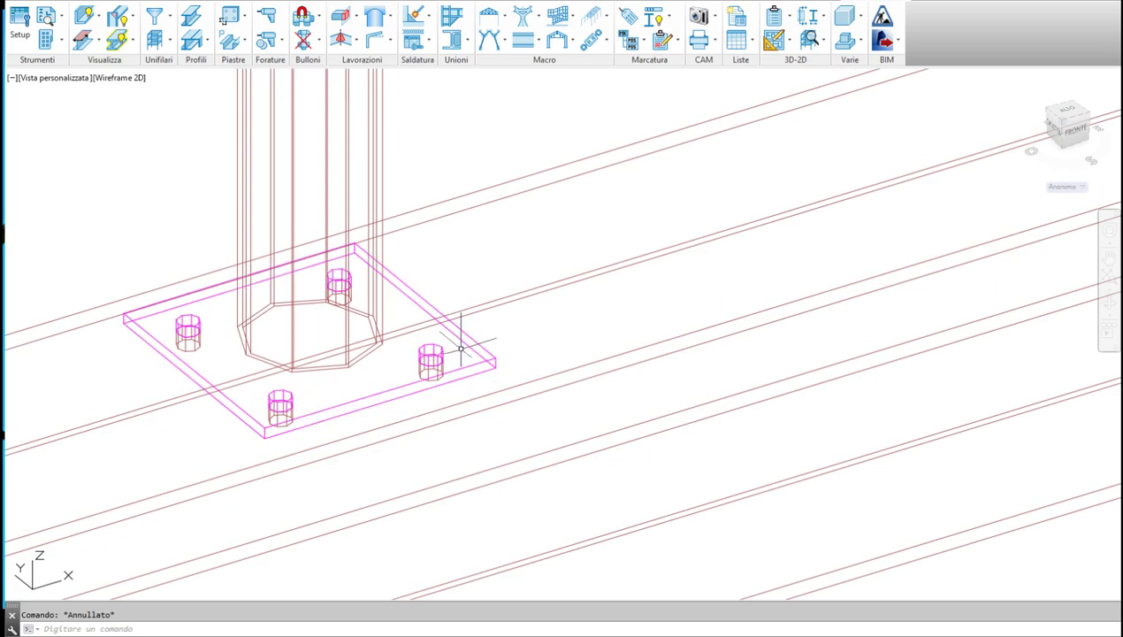
pyautogui.scroll(-2, 437, 389)
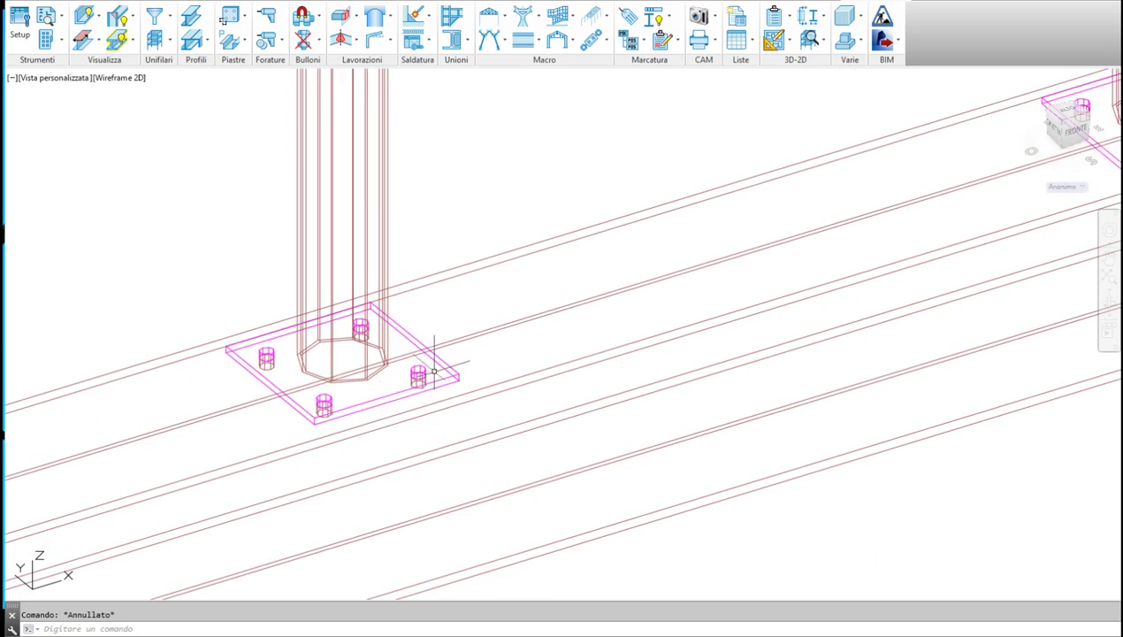
pyautogui.click(414, 339)
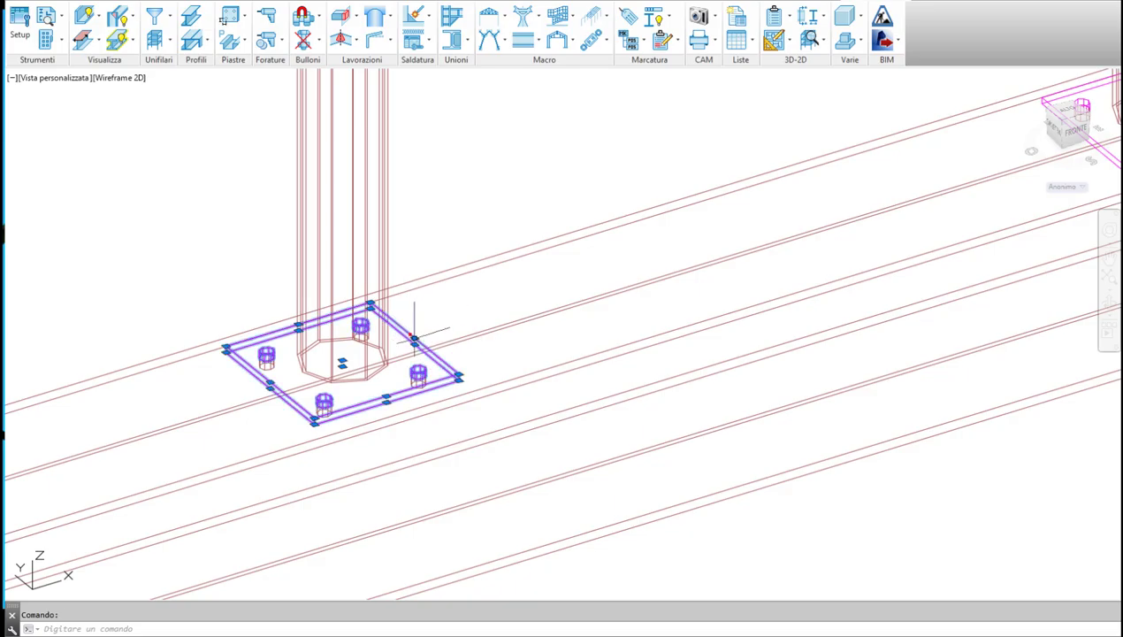
pyautogui.click(415, 338)
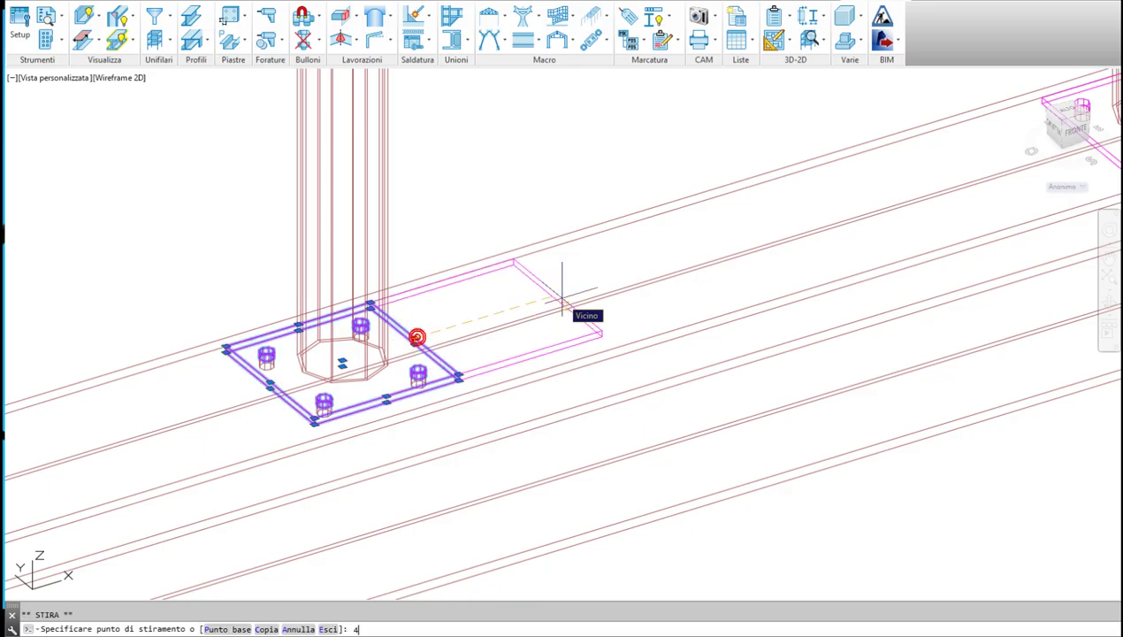
pyautogui.write('40')
pyautogui.press('Return')
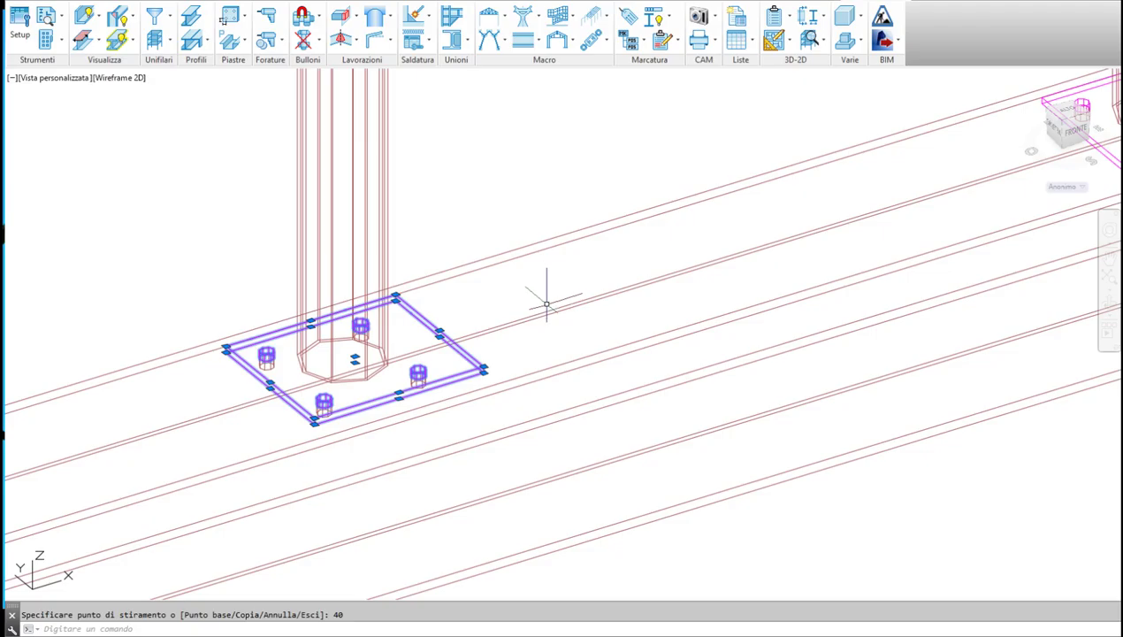
# Step: Stretch the second column's base plate 40 as well and clear the selection
pyautogui.scroll(-3, 546, 304)
pyautogui.scroll(5, 852, 220)
pyautogui.click(877, 211)
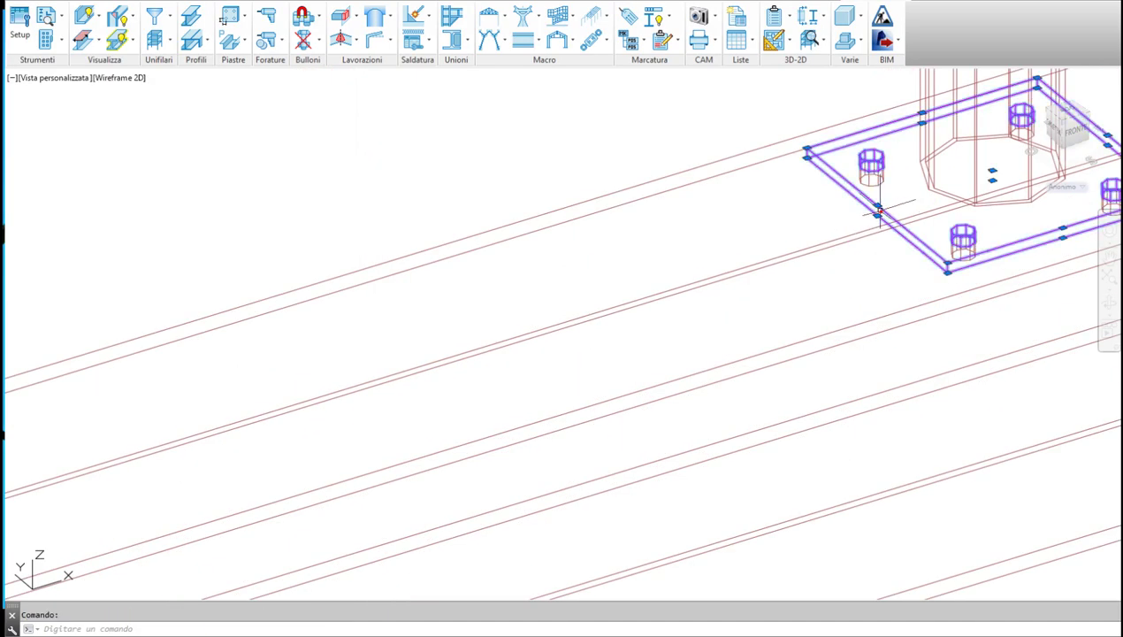
pyautogui.click(877, 208)
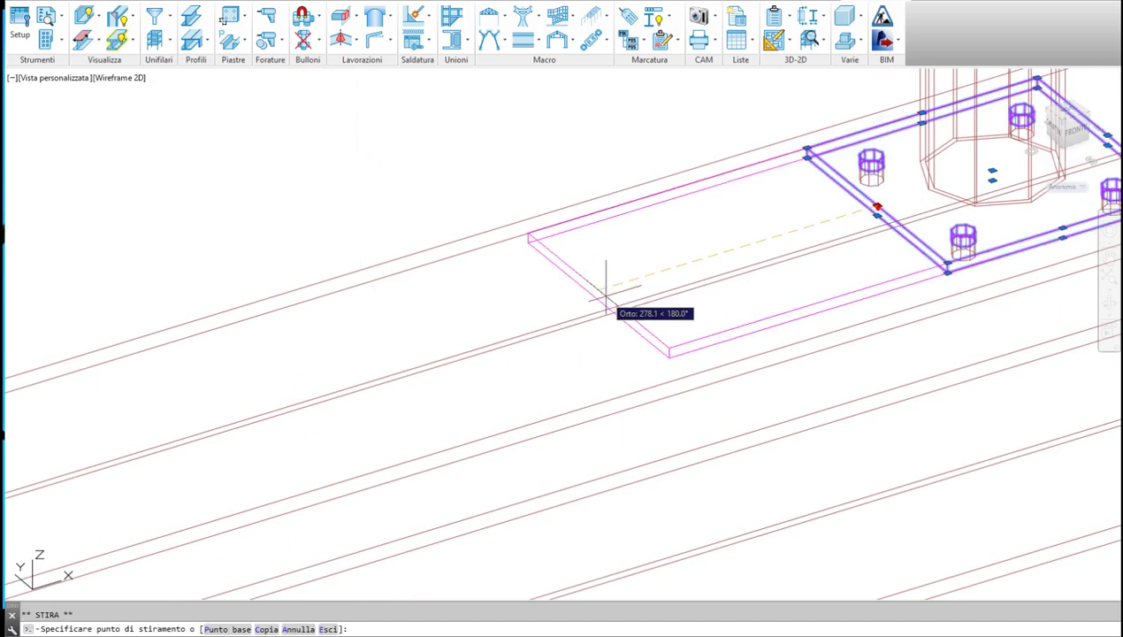
pyautogui.write('40')
pyautogui.press('Return')
pyautogui.scroll(-3, 624, 283)
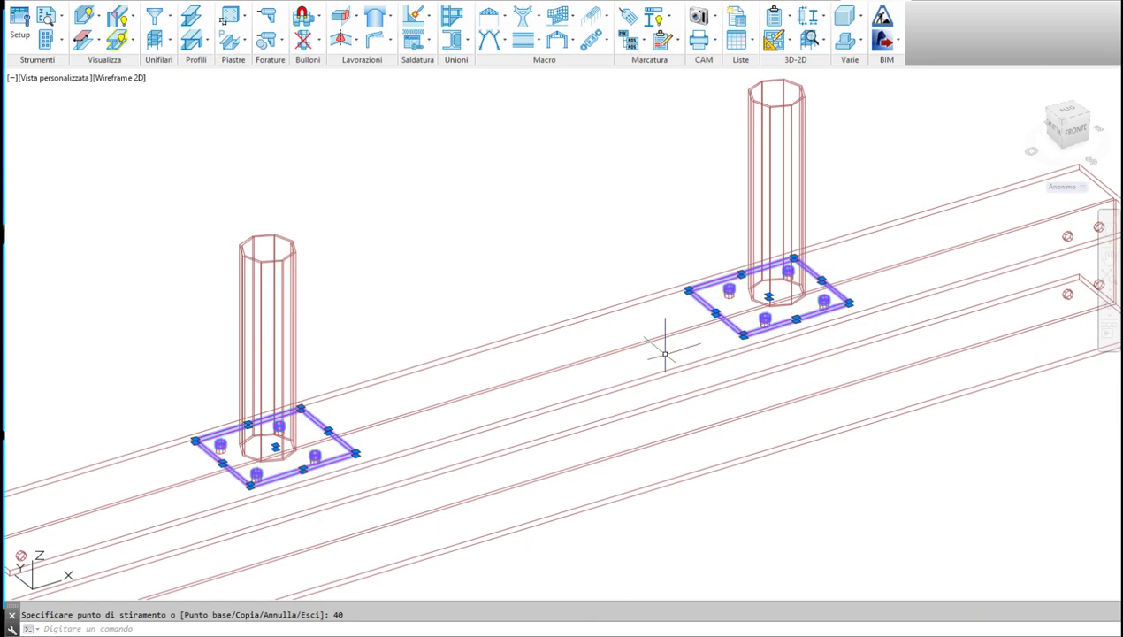
pyautogui.press('Escape')
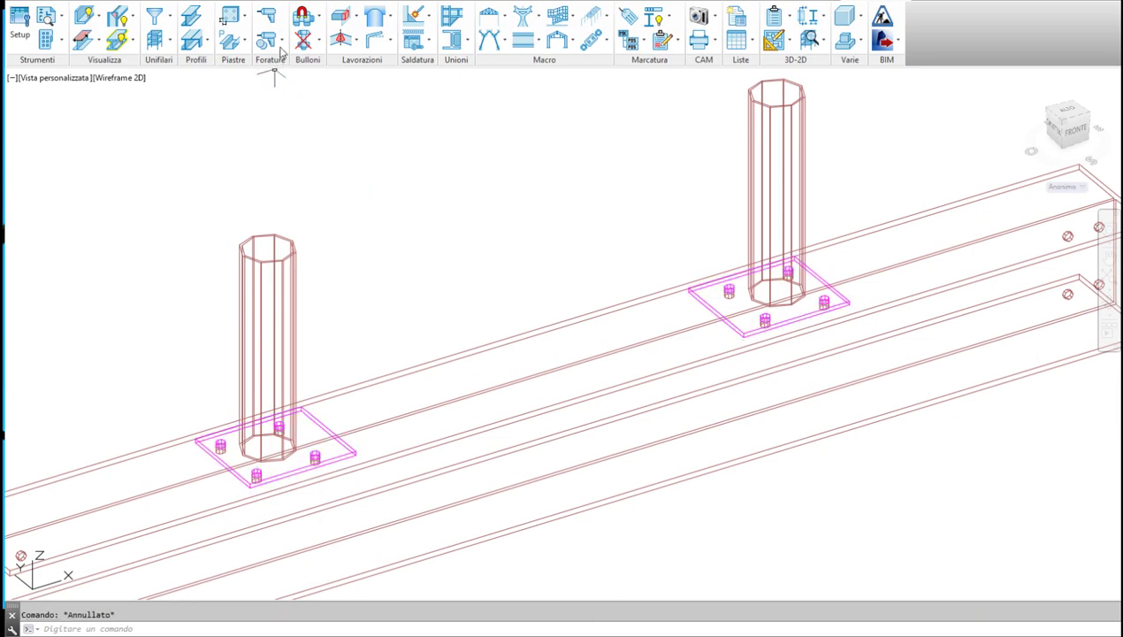
# Step: Start moving holes (TEC_STMOVEHOLE3D) on the left base plate and the long beam
pyautogui.click(280, 40)
pyautogui.click(292, 143)
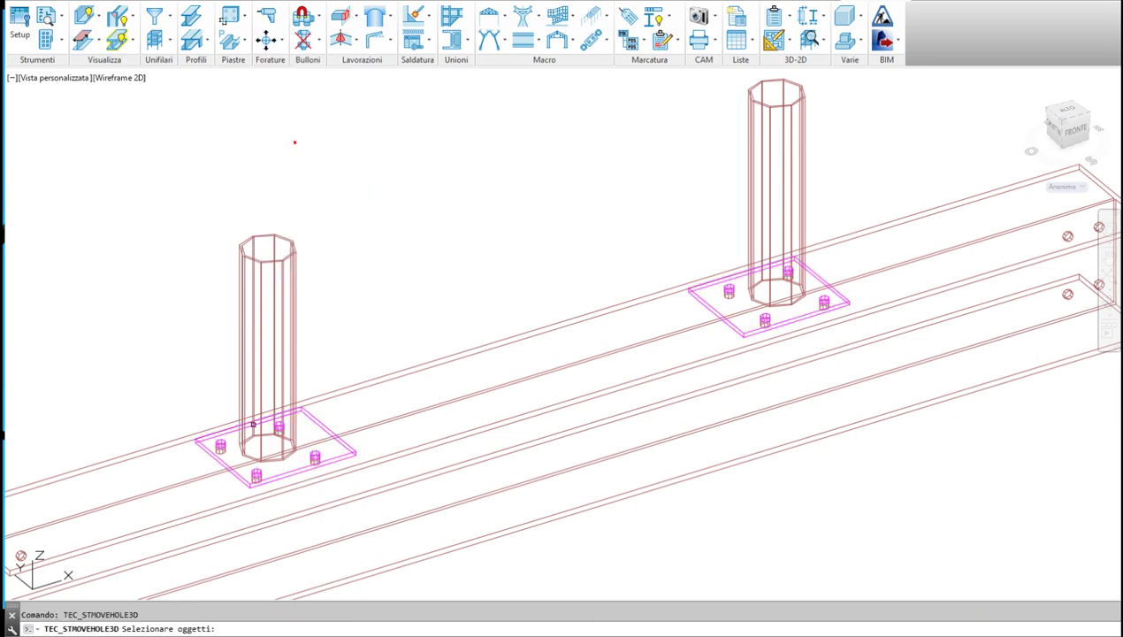
pyautogui.scroll(4, 252, 446)
pyautogui.click(434, 386)
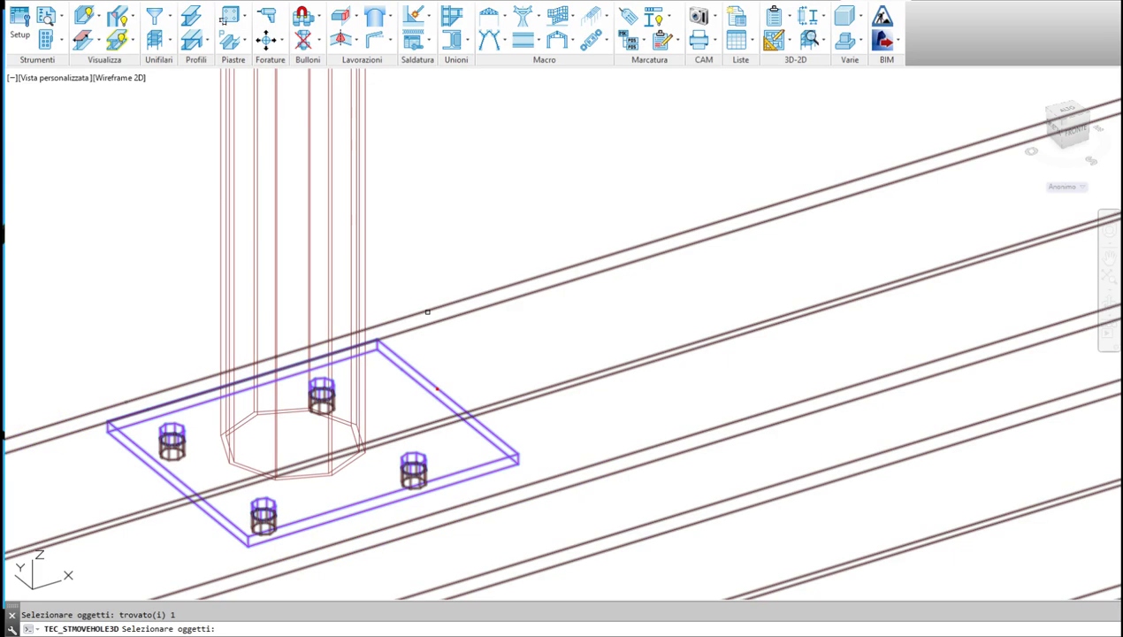
pyautogui.click(428, 310)
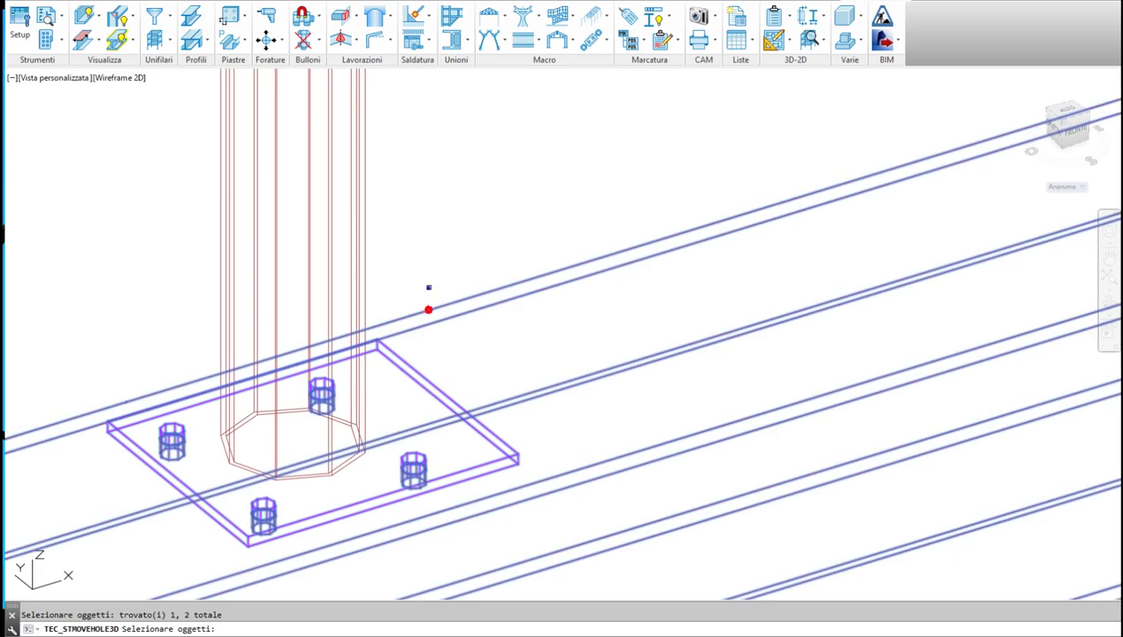
pyautogui.press('Return')
# Step: Window-select two bolt holes on the left base plate to move
pyautogui.scroll(3, 429, 288)
pyautogui.scroll(4, 514, 328)
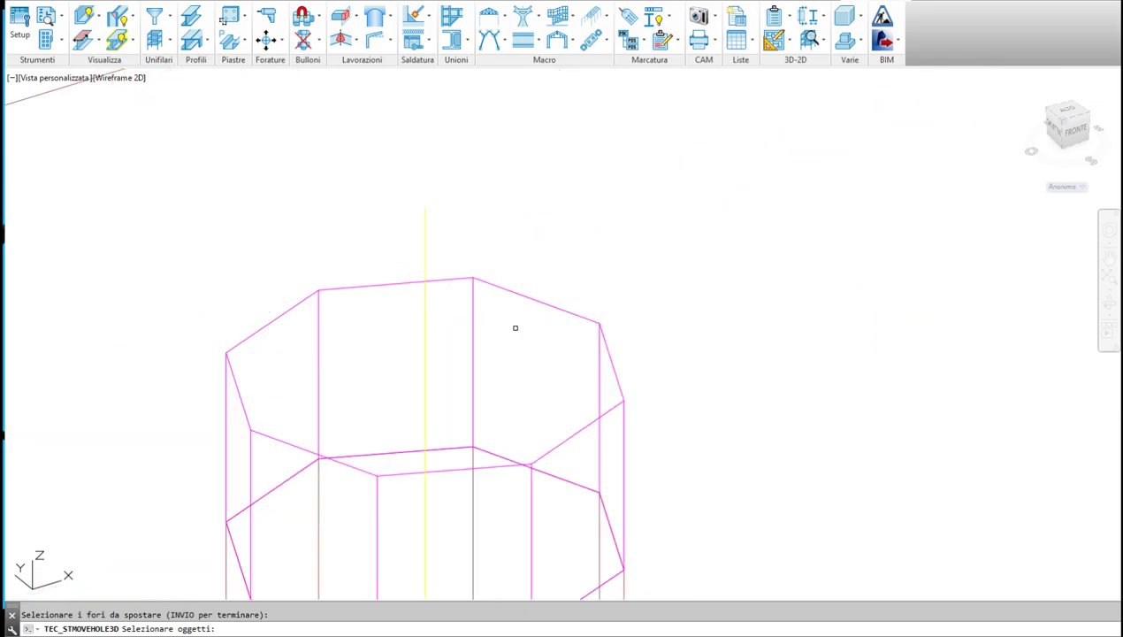
pyautogui.click(442, 329)
pyautogui.click(403, 376)
pyautogui.scroll(-5, 404, 376)
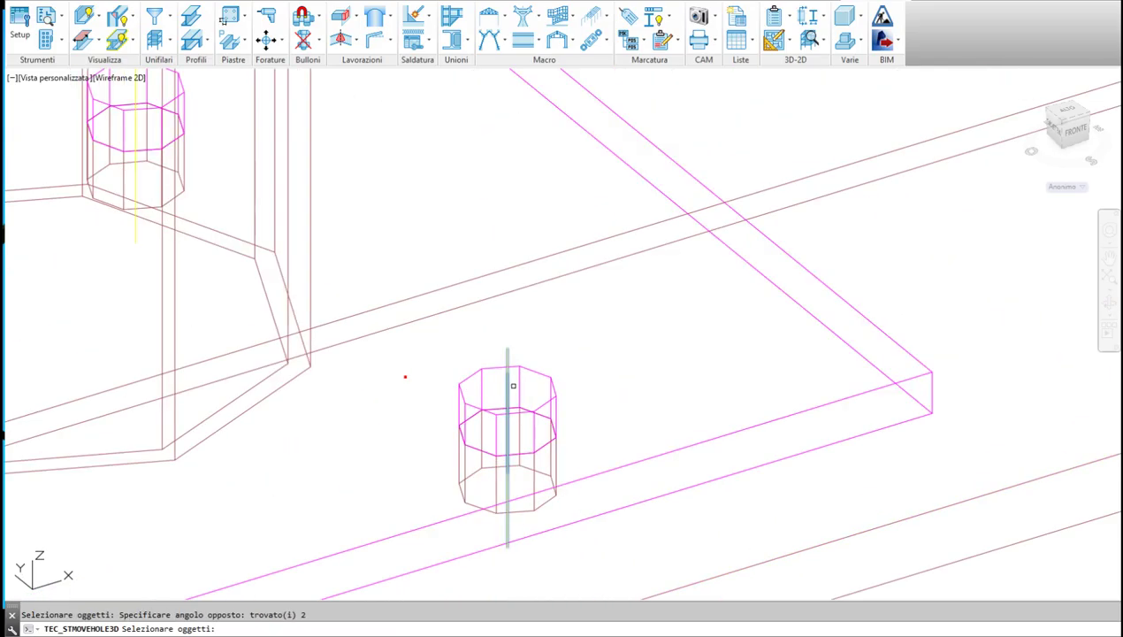
pyautogui.scroll(-1, 404, 376)
pyautogui.scroll(3, 258, 209)
pyautogui.scroll(2, 267, 222)
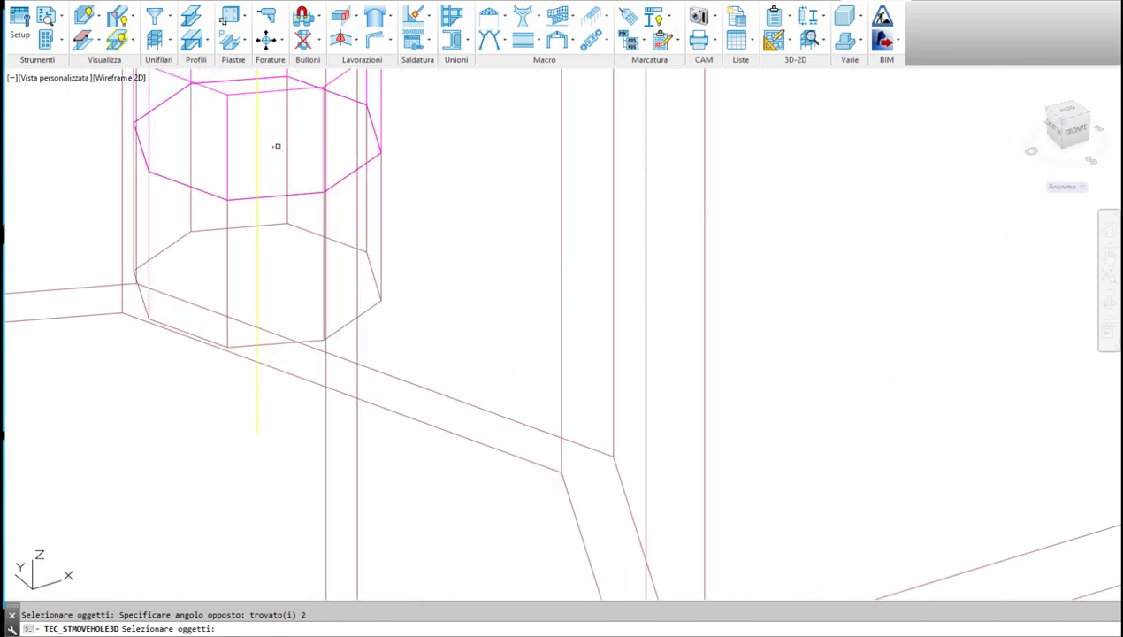
pyautogui.click(276, 145)
pyautogui.click(235, 175)
pyautogui.scroll(-4, 235, 175)
pyautogui.scroll(-2, 292, 380)
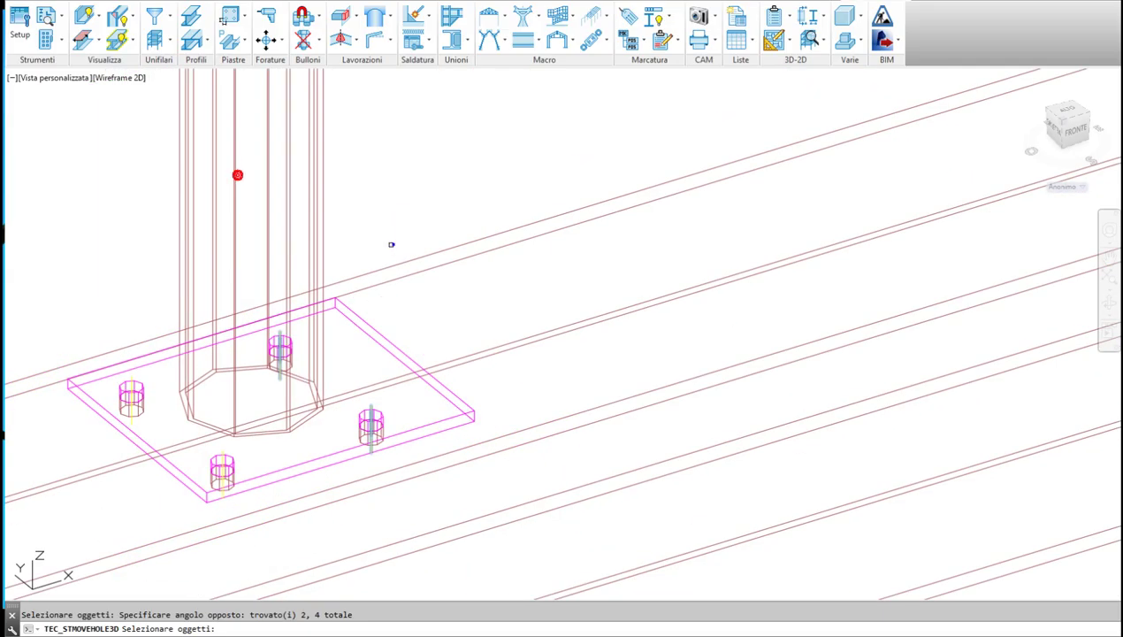
pyautogui.press('Return')
# Step: Move the two selected holes 40 toward the plate's lengthened end
pyautogui.click(432, 193)
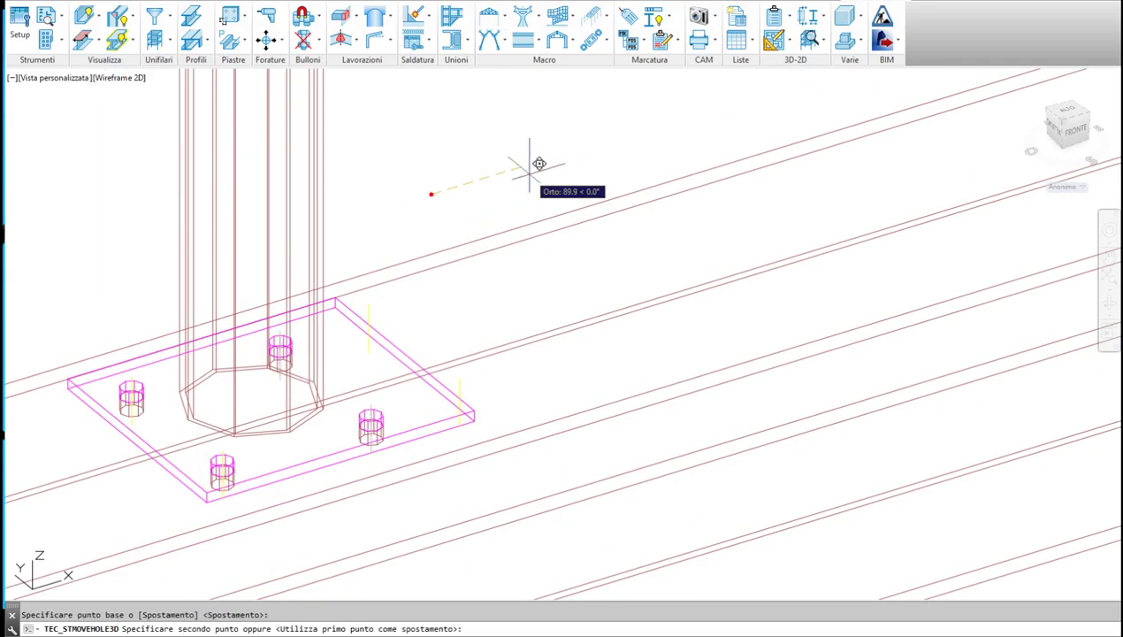
pyautogui.write('40')
pyautogui.press('Return')
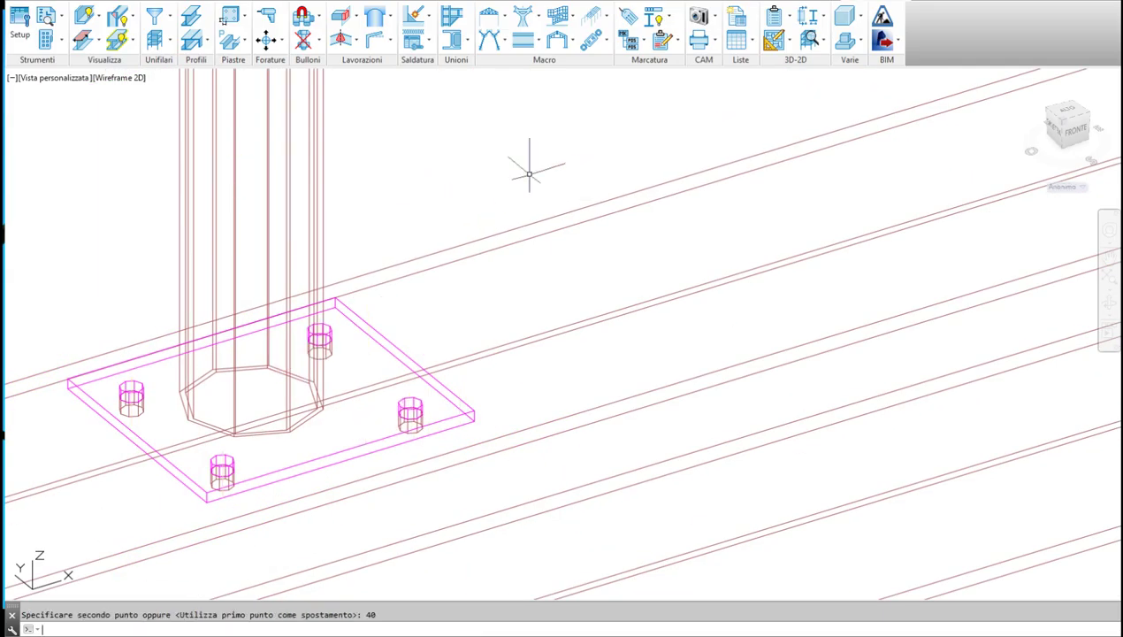
pyautogui.scroll(-2, 725, 233)
pyautogui.scroll(2, 515, 406)
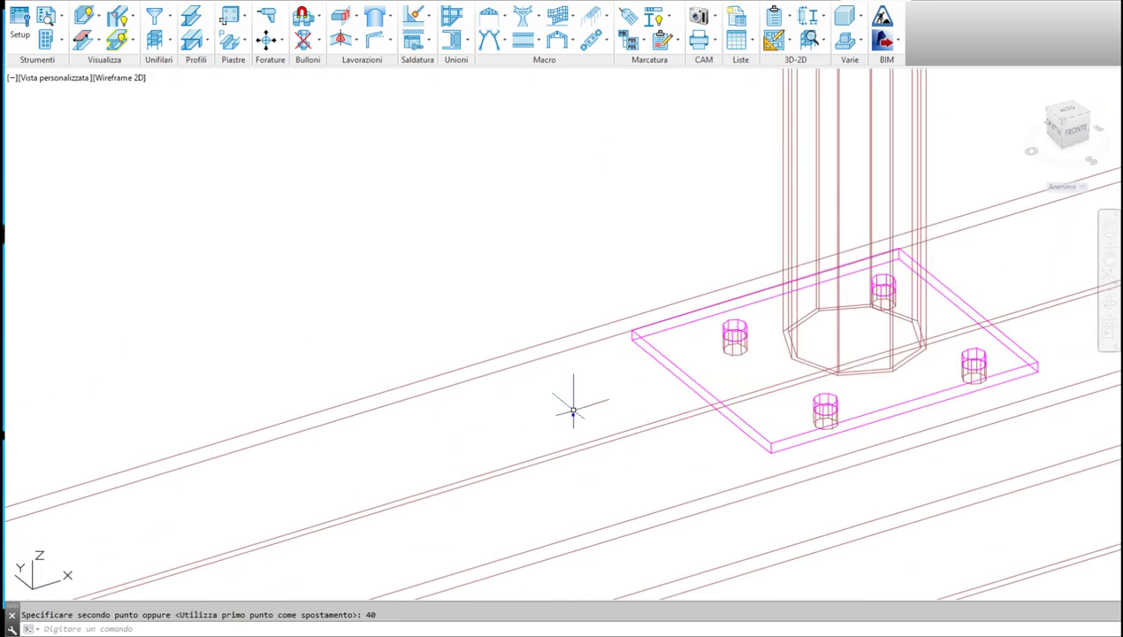
# Step: Repeat hole moving on the base plate and the beam beneath it
pyautogui.press('Return')
pyautogui.click(649, 348)
pyautogui.click(630, 429)
pyautogui.press('Return')
# Step: Window-select the plate's other two bolt holes
pyautogui.scroll(3, 770, 390)
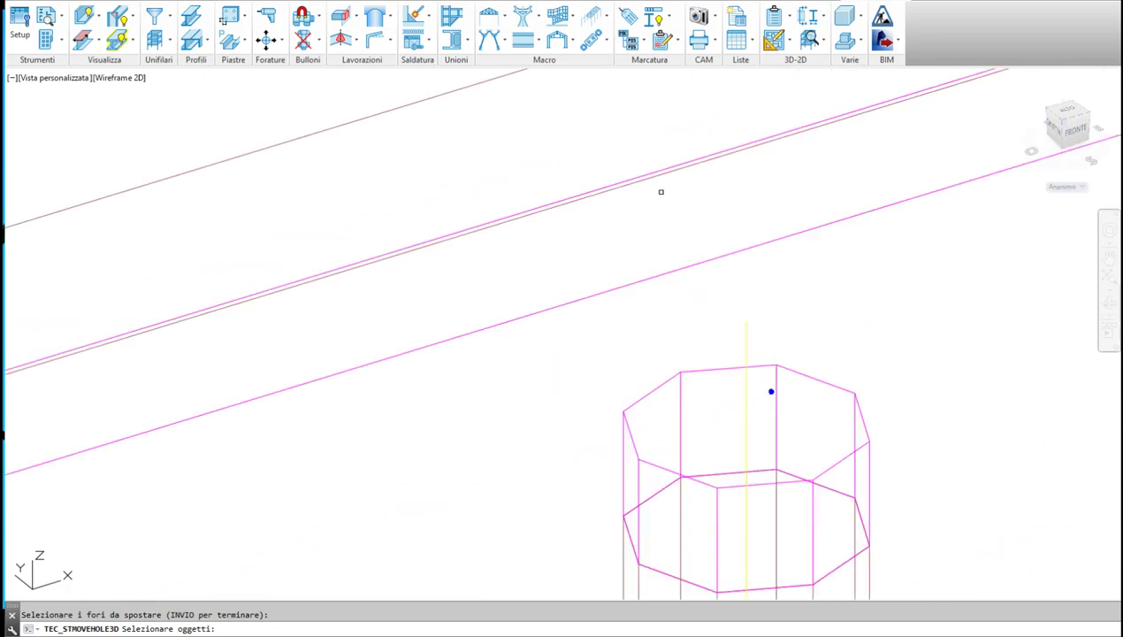
pyautogui.scroll(2, 771, 391)
pyautogui.scroll(2, 771, 392)
pyautogui.click(719, 425)
pyautogui.click(647, 466)
pyautogui.scroll(-5, 646, 466)
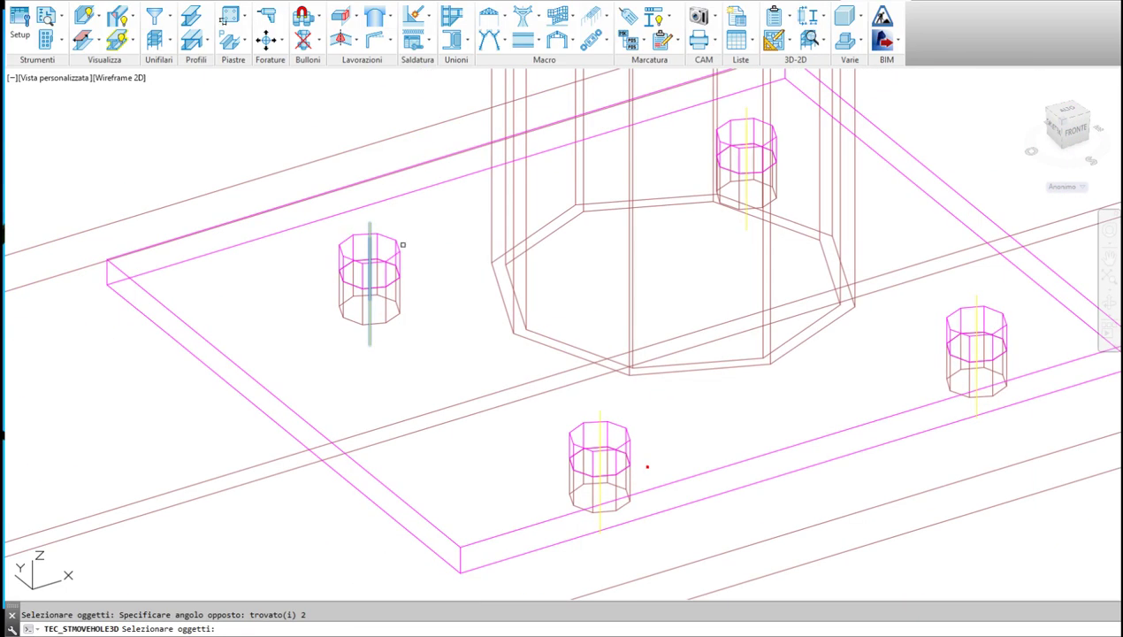
pyautogui.scroll(3, 646, 466)
pyautogui.scroll(2, 647, 466)
pyautogui.click(640, 345)
pyautogui.click(557, 348)
pyautogui.scroll(-5, 555, 351)
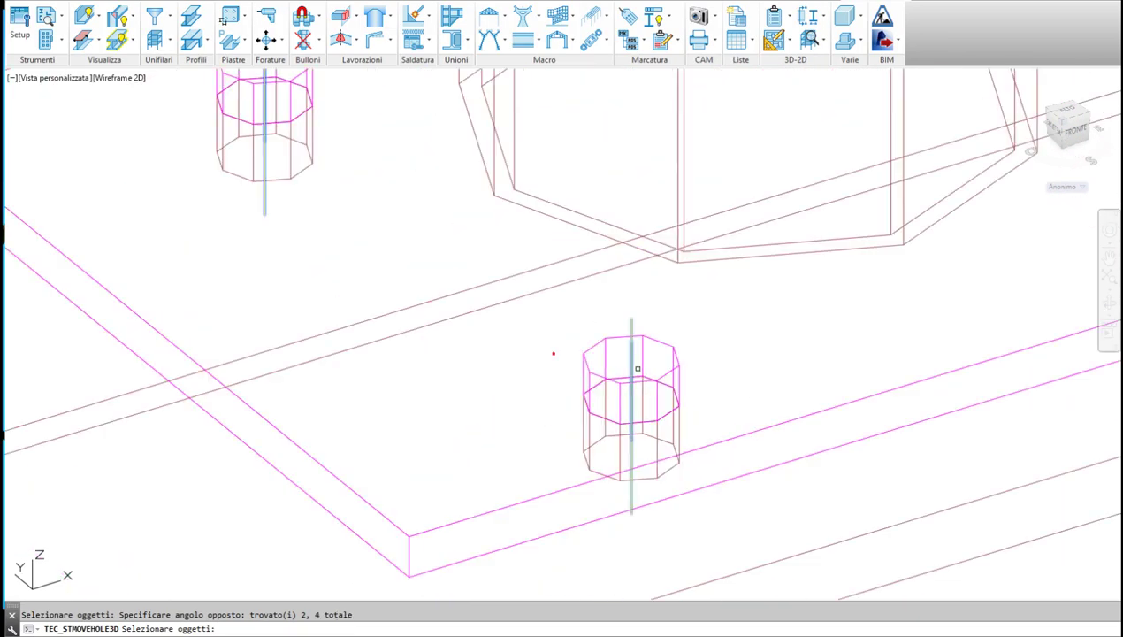
pyautogui.scroll(3, 553, 353)
pyautogui.press('Return')
# Step: Move those two holes 40 in the opposite direction along the plate
pyautogui.click(511, 217)
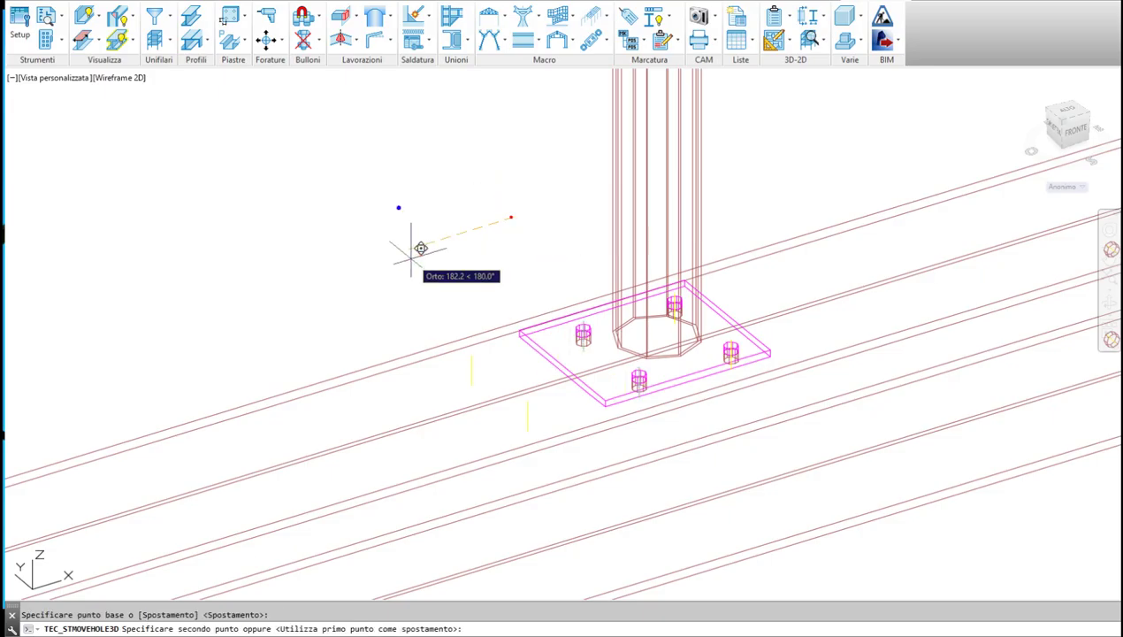
pyautogui.write('40')
pyautogui.press('Return')
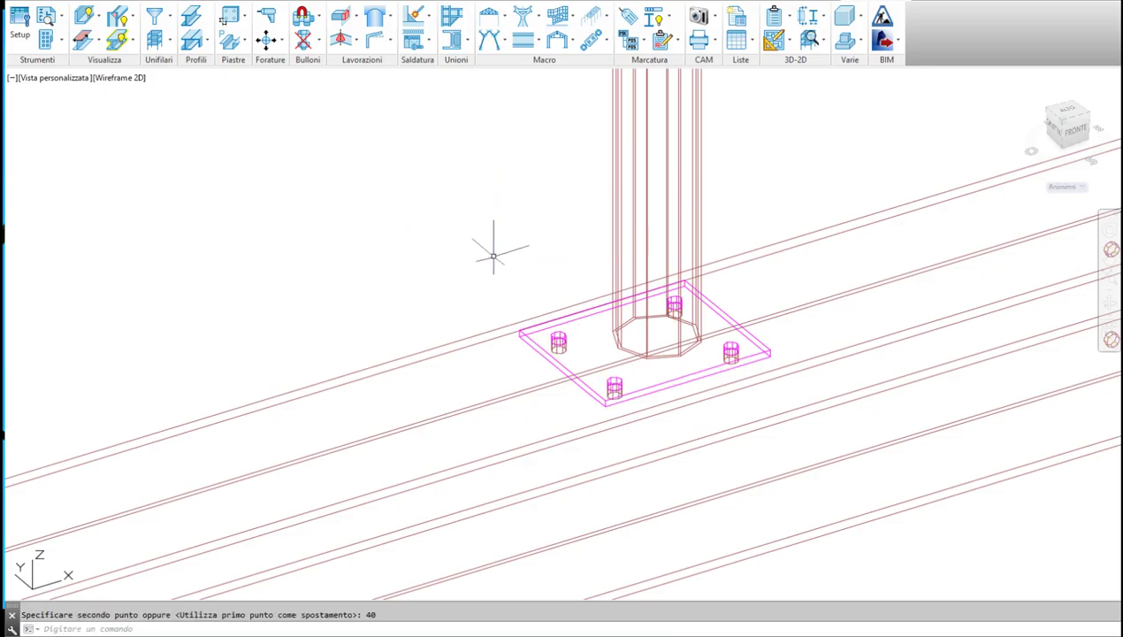
pyautogui.scroll(2, 561, 351)
pyautogui.scroll(3, 552, 267)
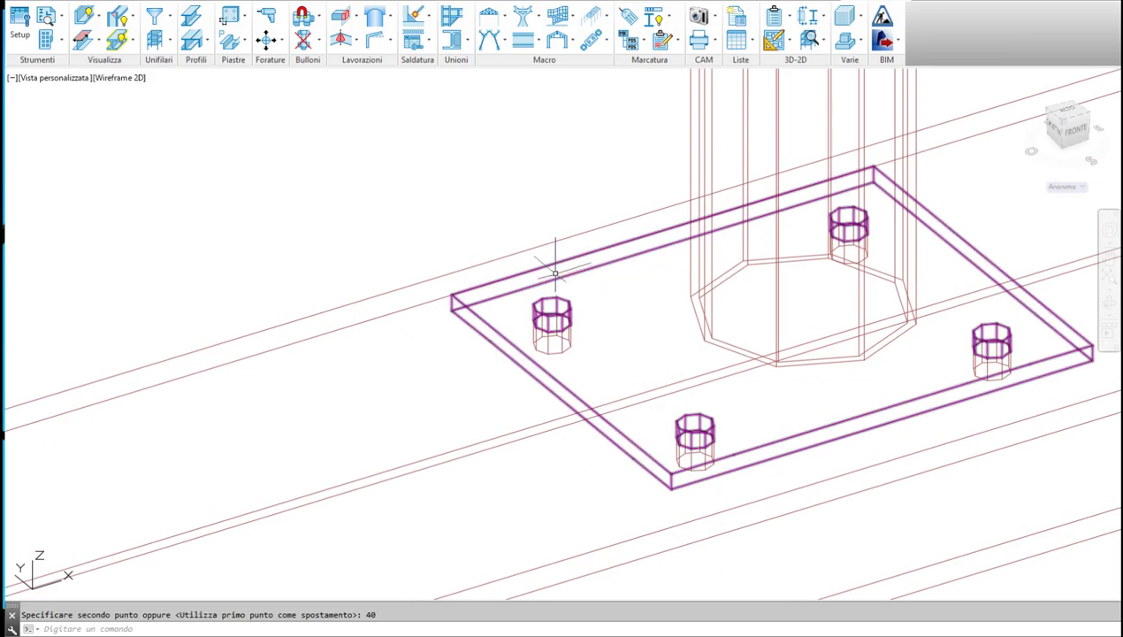
pyautogui.scroll(-4, 614, 303)
pyautogui.scroll(-5, 614, 303)
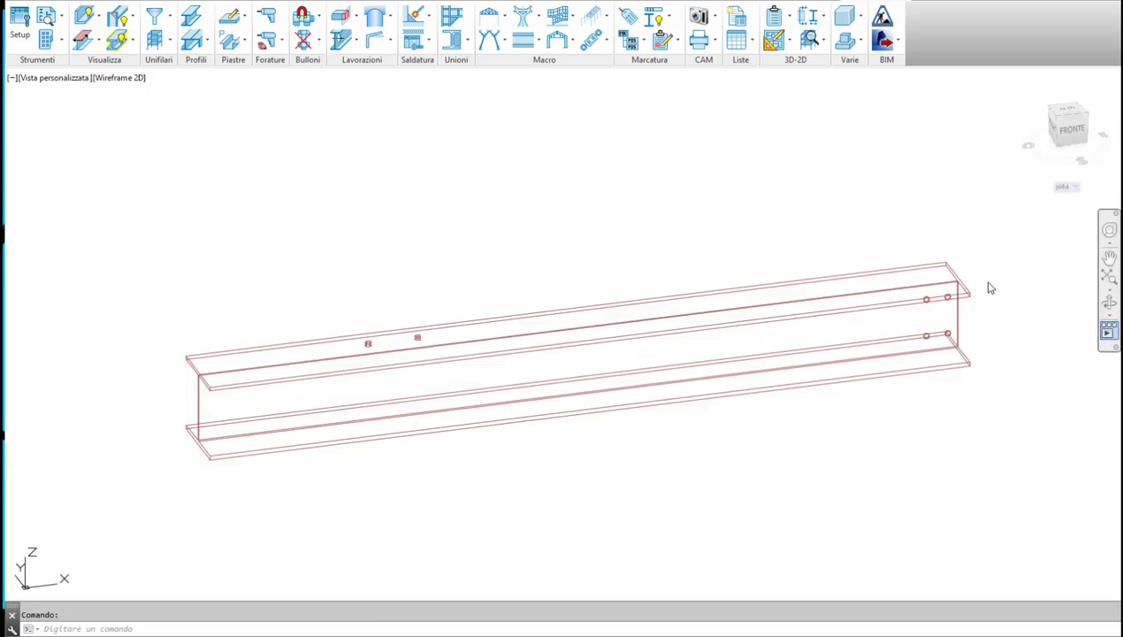
# Step: Mirror the standalone I-beam's end holes to its opposite end with Simmetria fori, Simmetria X
pyautogui.moveTo(521, 214); pyautogui.dragTo(475, 212, button='middle')
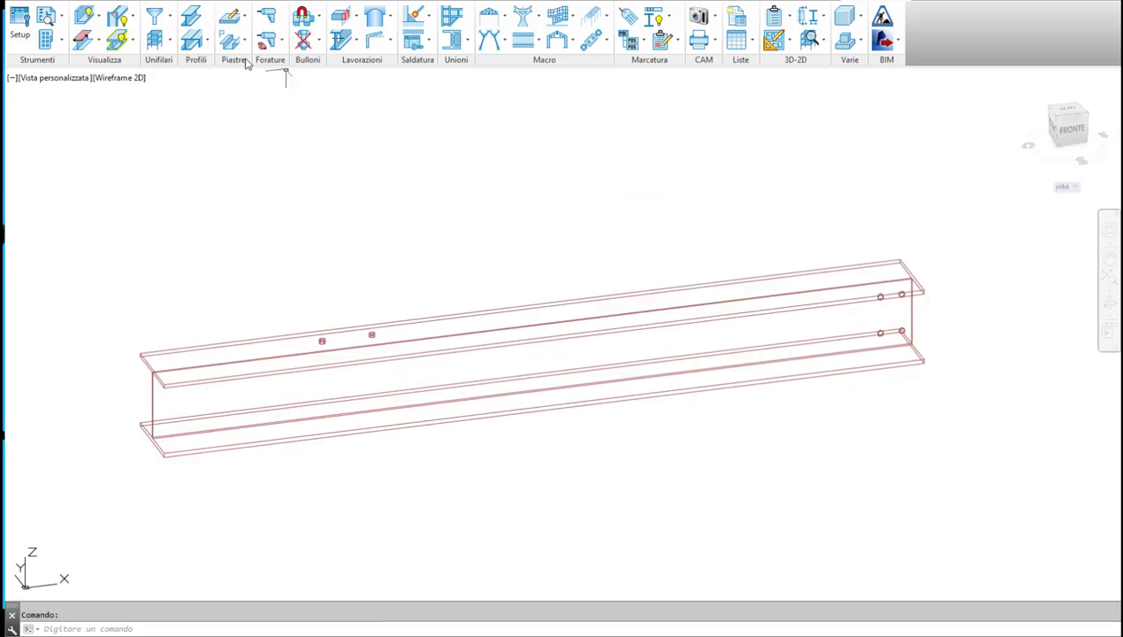
pyautogui.click(279, 44)
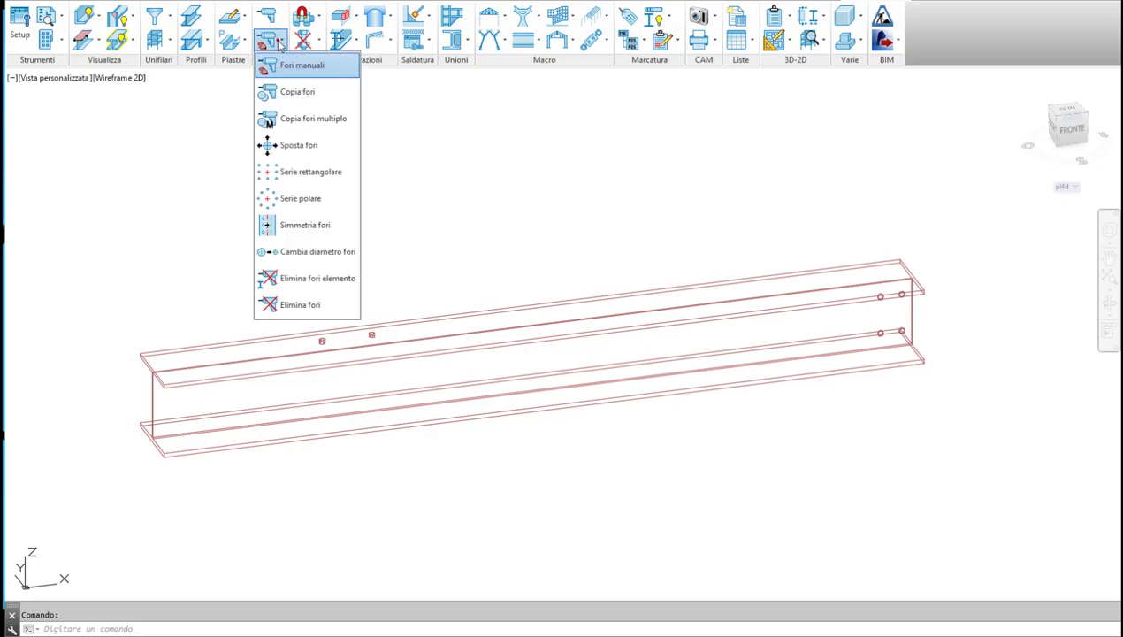
pyautogui.click(305, 224)
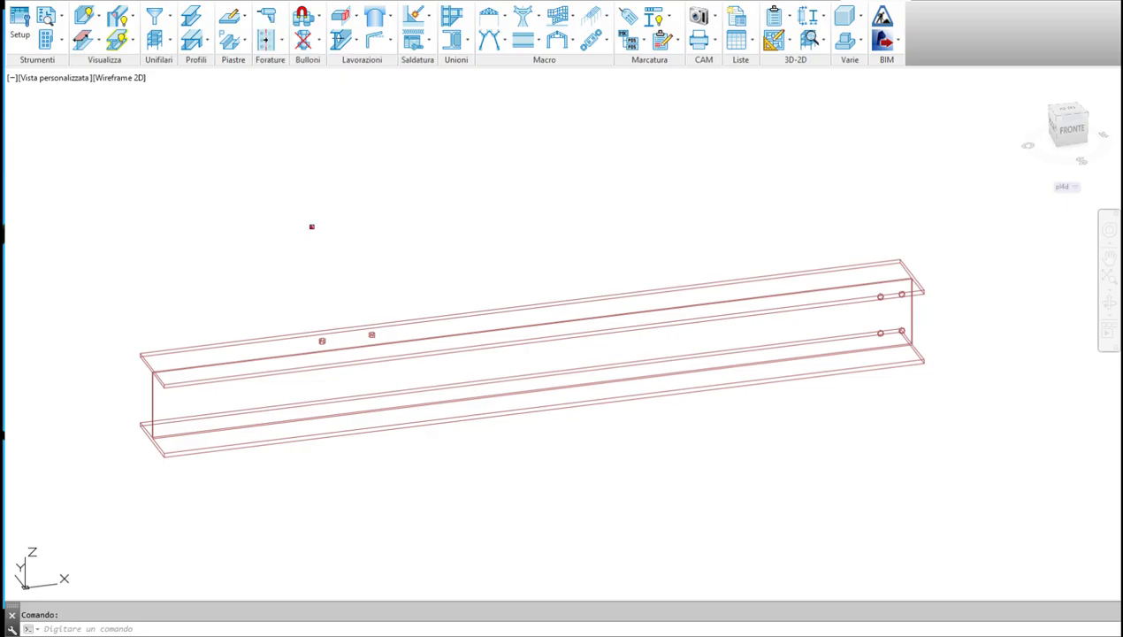
pyautogui.click(539, 299)
pyautogui.write('5')
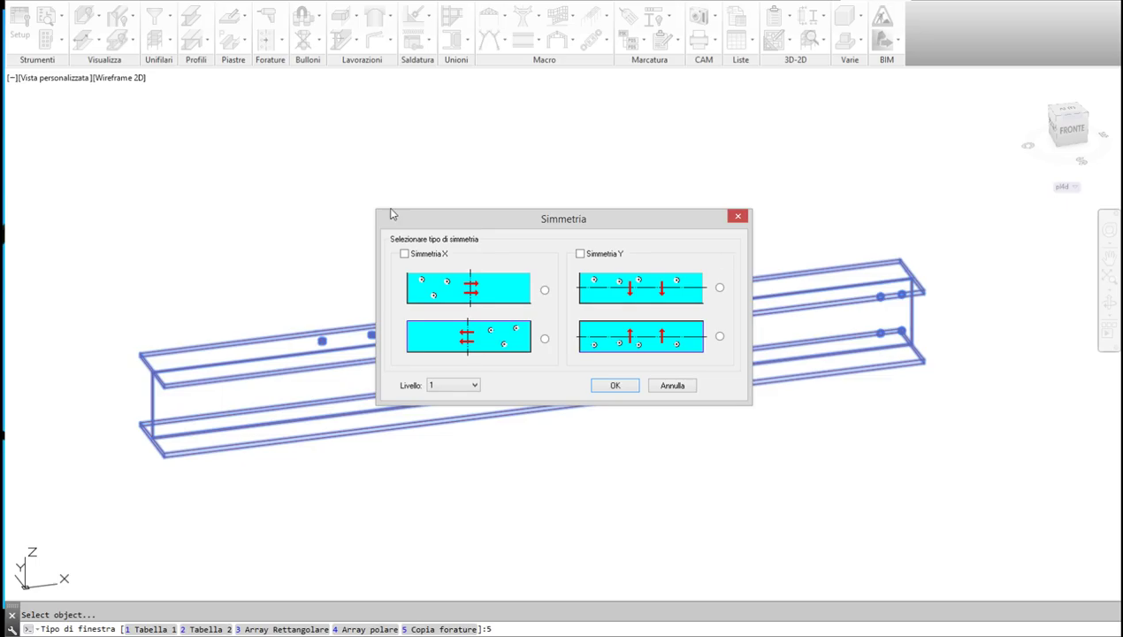
pyautogui.click(404, 254)
pyautogui.click(616, 386)
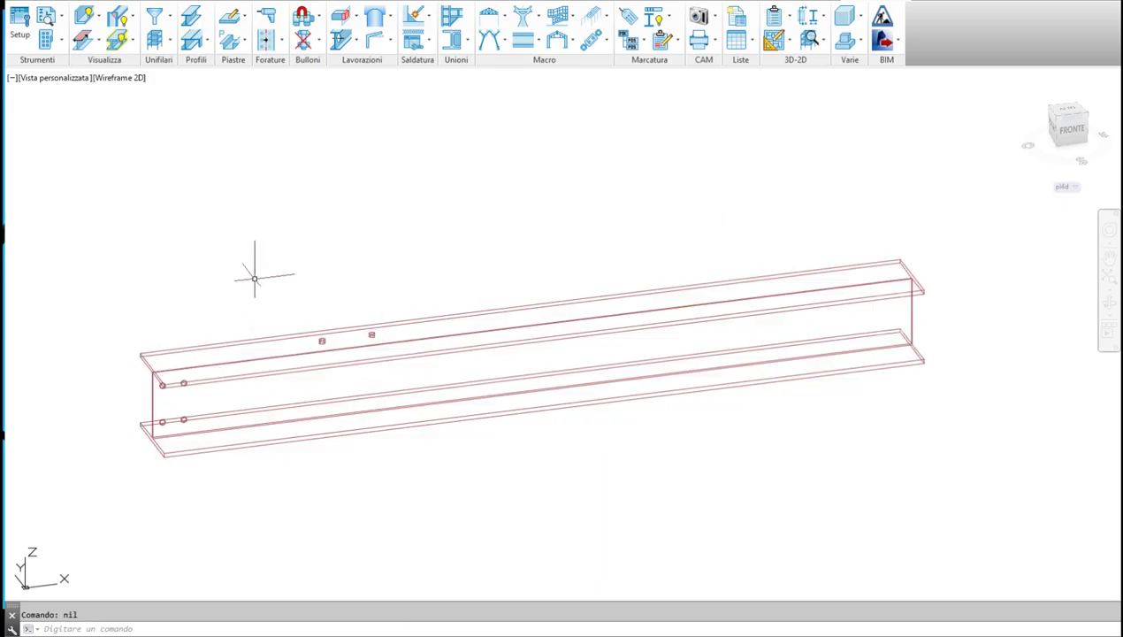
pyautogui.press('Return')
# Step: Add a second Simmetria X mirror (upper option) so both beam ends carry the end holes
pyautogui.click(280, 339)
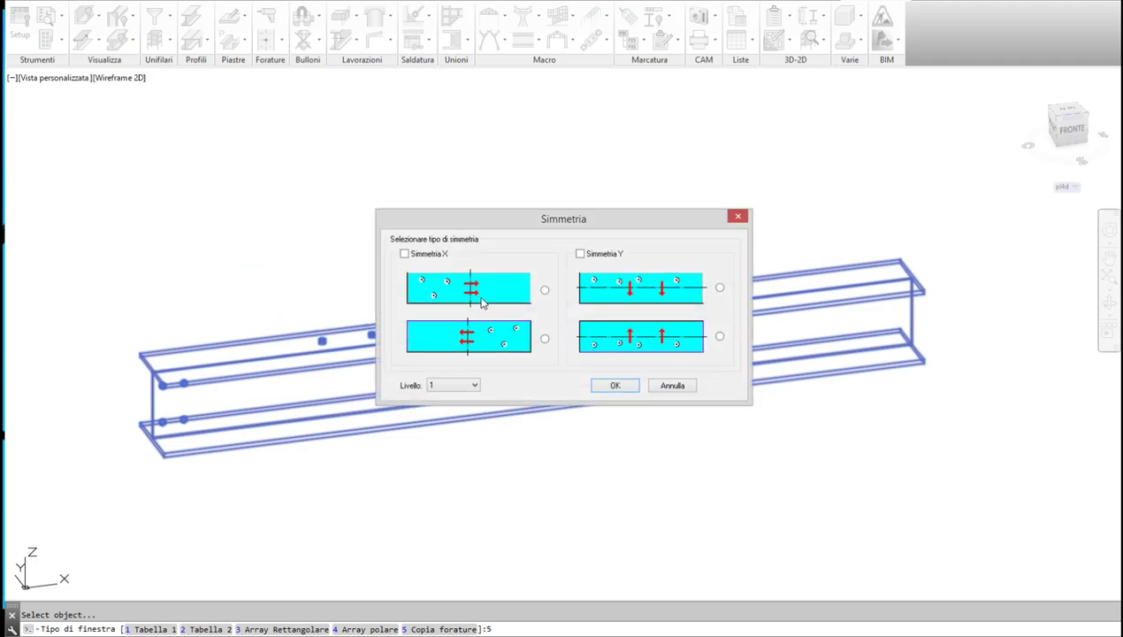
pyautogui.click(545, 291)
pyautogui.click(604, 390)
pyautogui.click(601, 384)
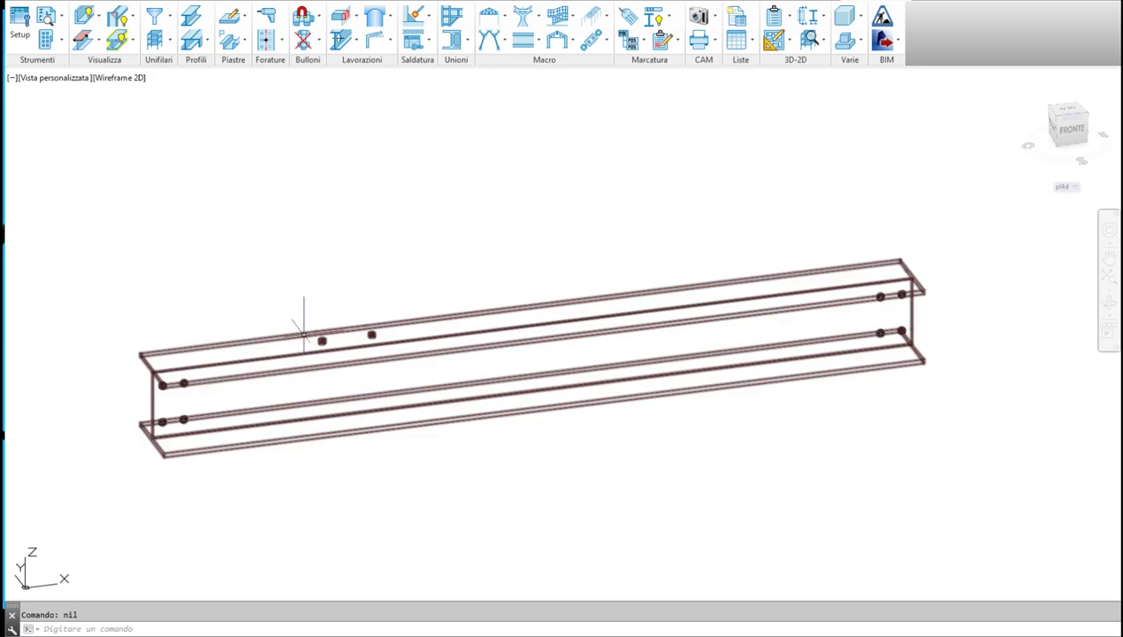
pyautogui.scroll(2, 306, 332)
# Step: Mirror the two flange holes with Simmetria Y at Livello 2, giving four flange holes
pyautogui.click(267, 39)
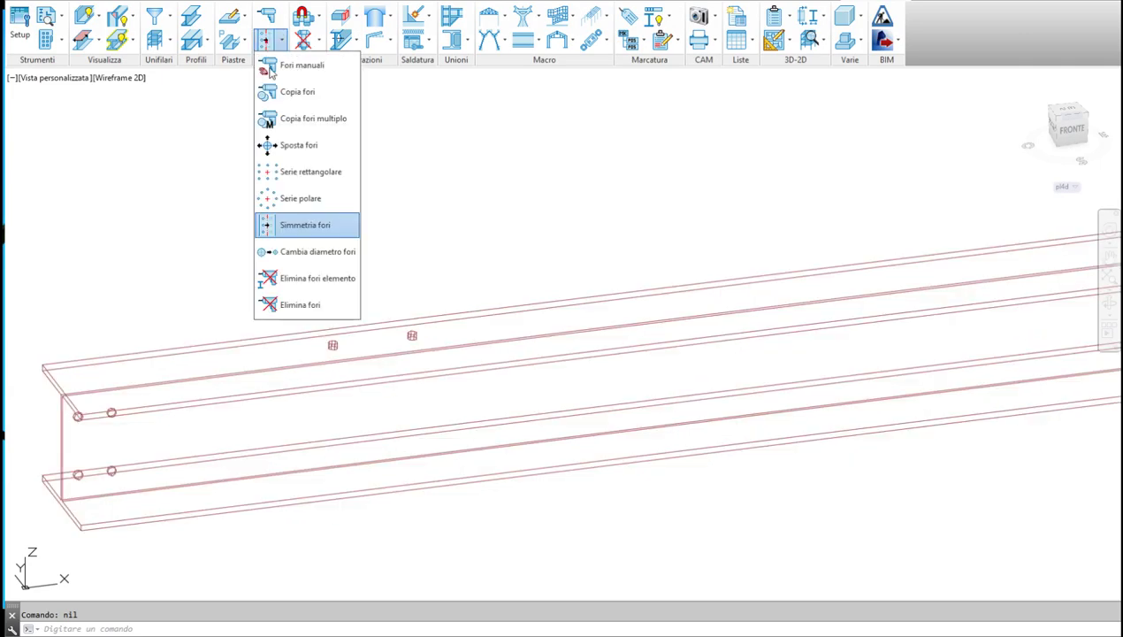
pyautogui.click(303, 226)
pyautogui.click(483, 312)
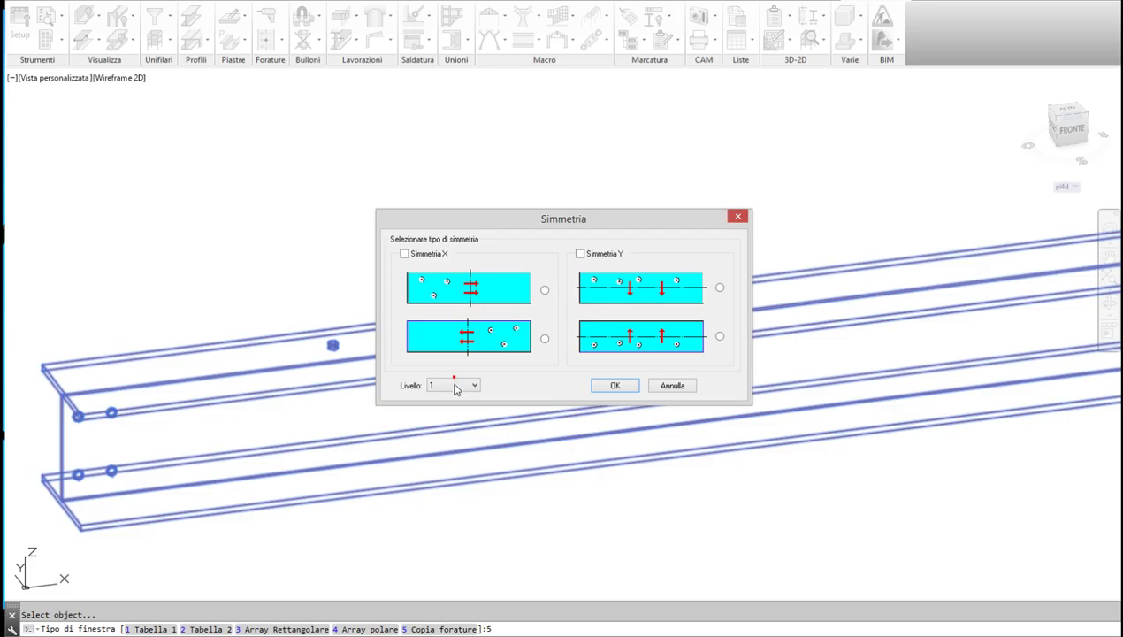
pyautogui.click(456, 387)
pyautogui.click(454, 409)
pyautogui.click(720, 288)
pyautogui.click(616, 385)
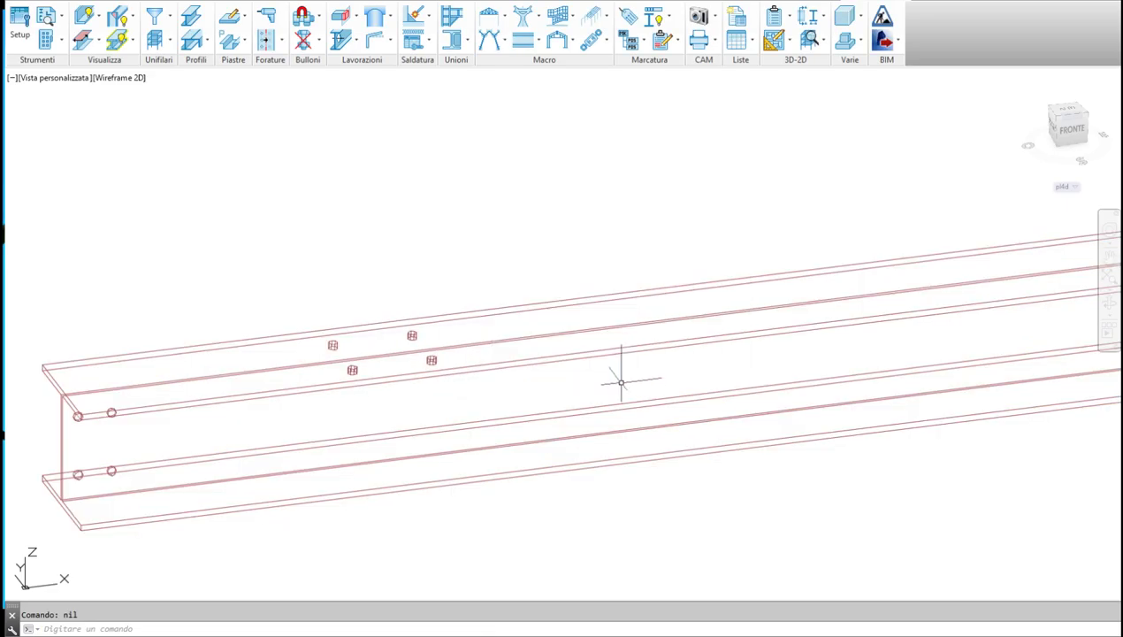
# Step: Mirror the four flange holes with Simmetria X at Livello 2 toward the beam's other end
pyautogui.scroll(-2, 344, 335)
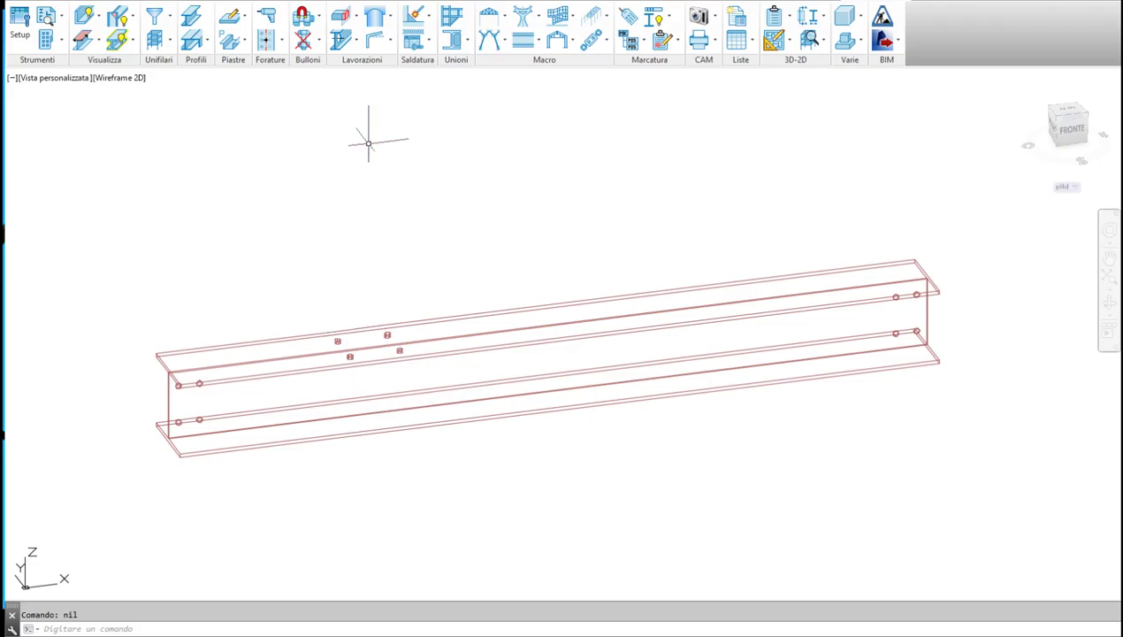
pyautogui.click(279, 44)
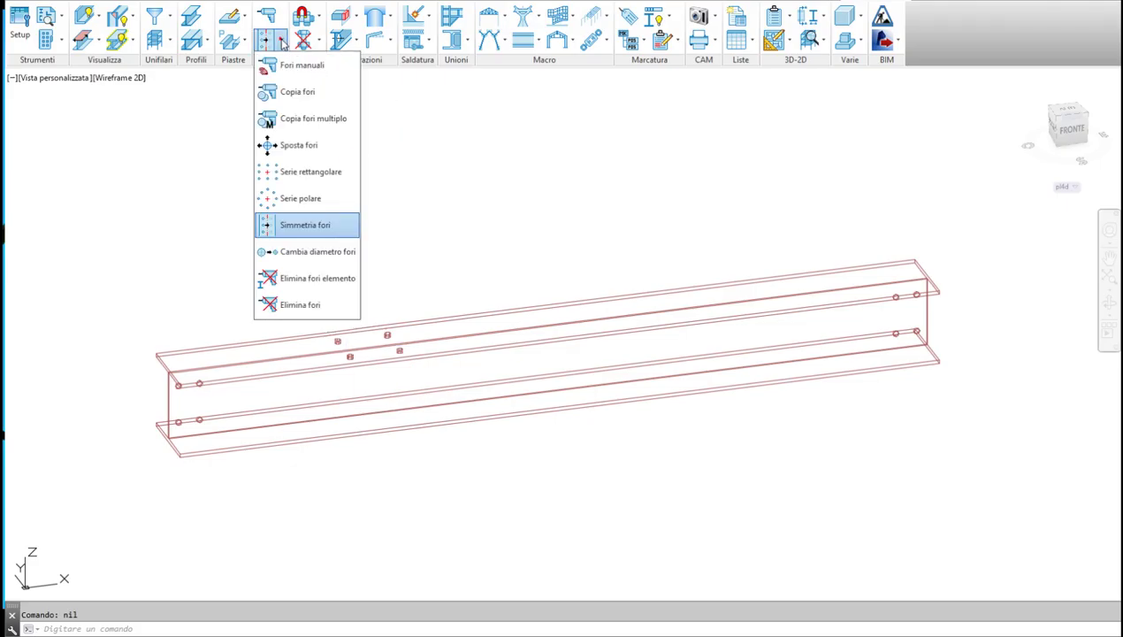
pyautogui.click(333, 228)
pyautogui.click(442, 307)
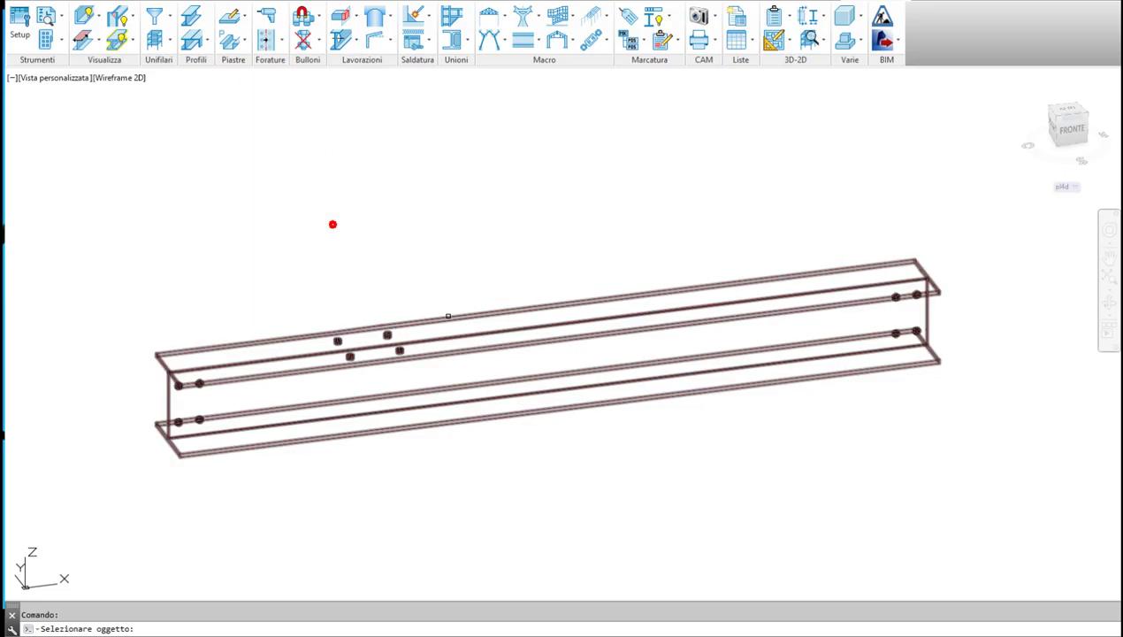
pyautogui.click(458, 386)
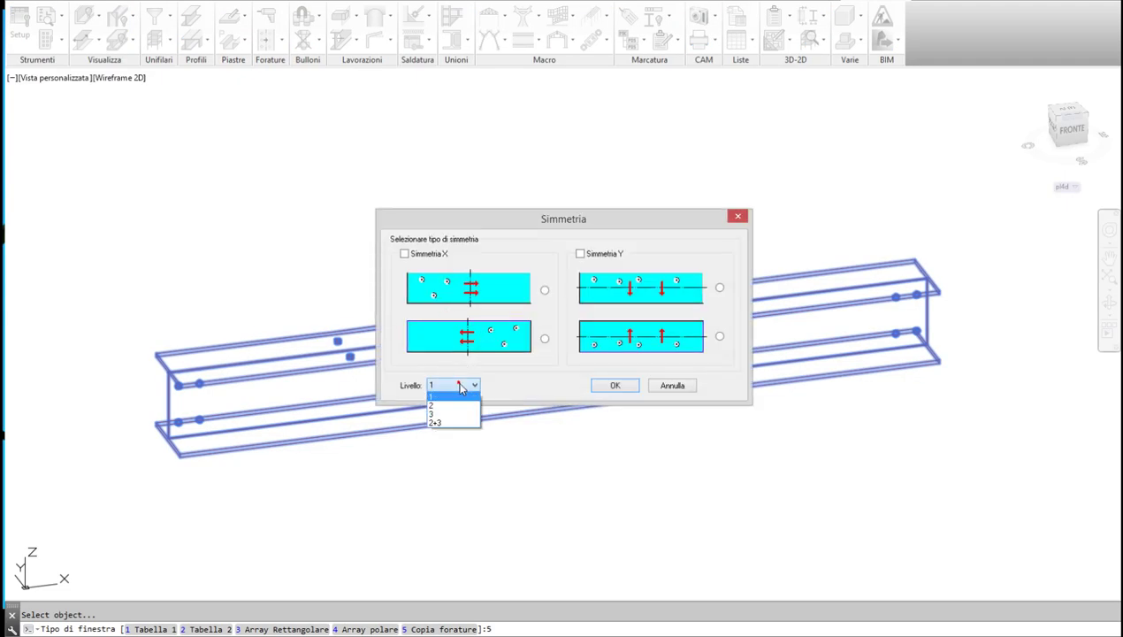
pyautogui.click(453, 404)
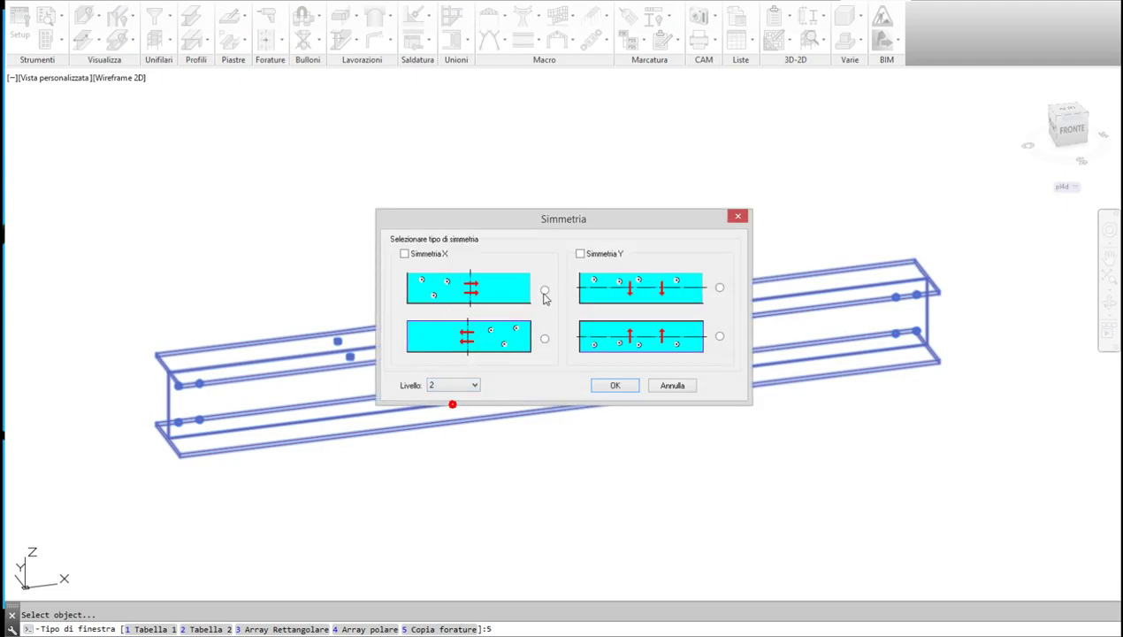
pyautogui.click(614, 386)
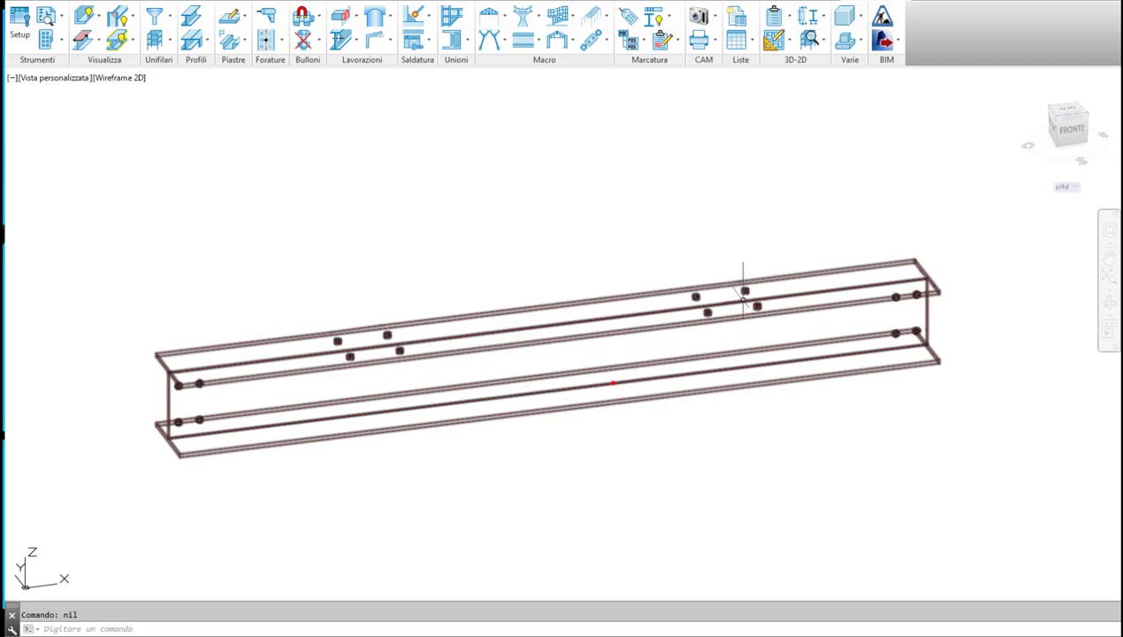